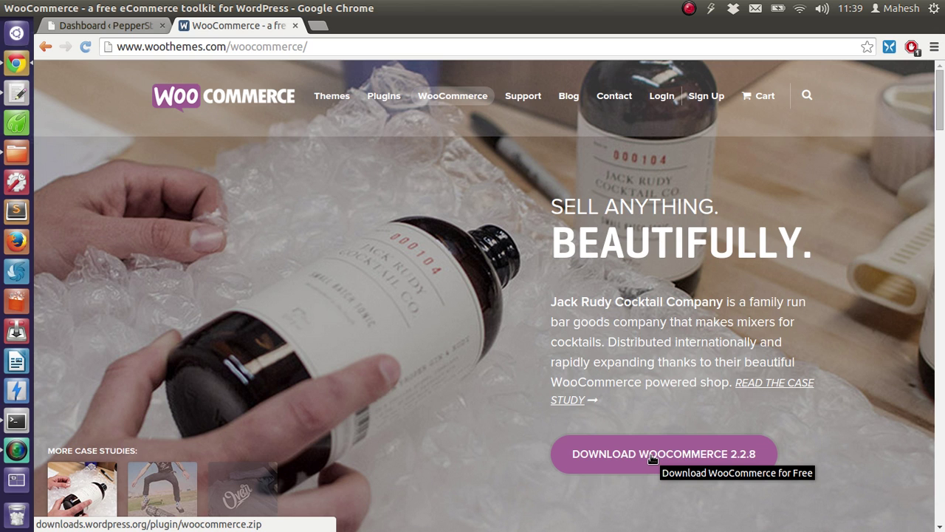
Search for woocommerce among the plugins that can be added to the WordPress site and install WooCommerce - excelling eCommerce
click(128, 25)
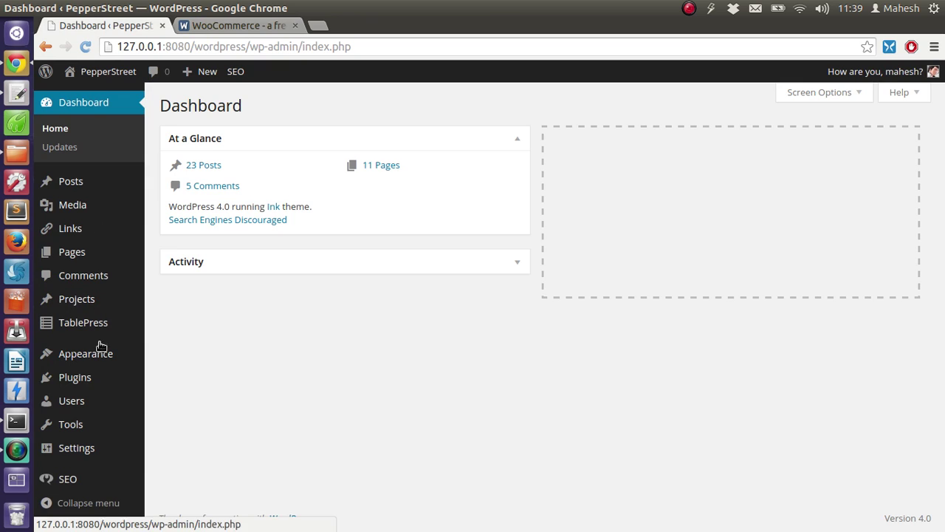
mouse_move(93, 377)
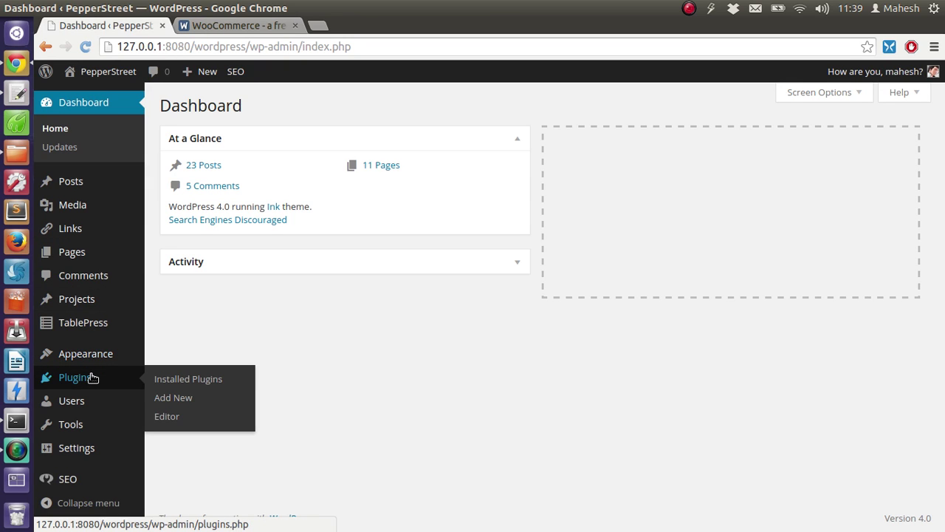
click(163, 399)
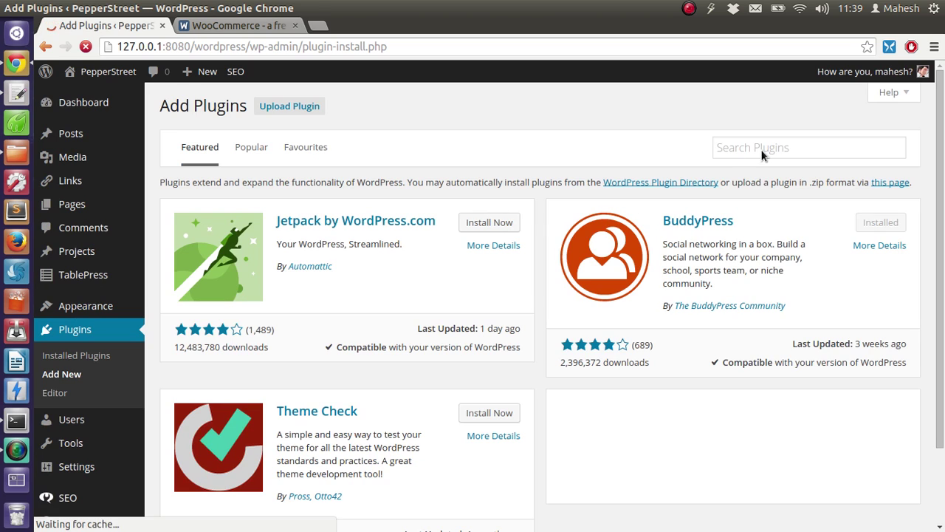
click(762, 147)
text(Woocommerce)
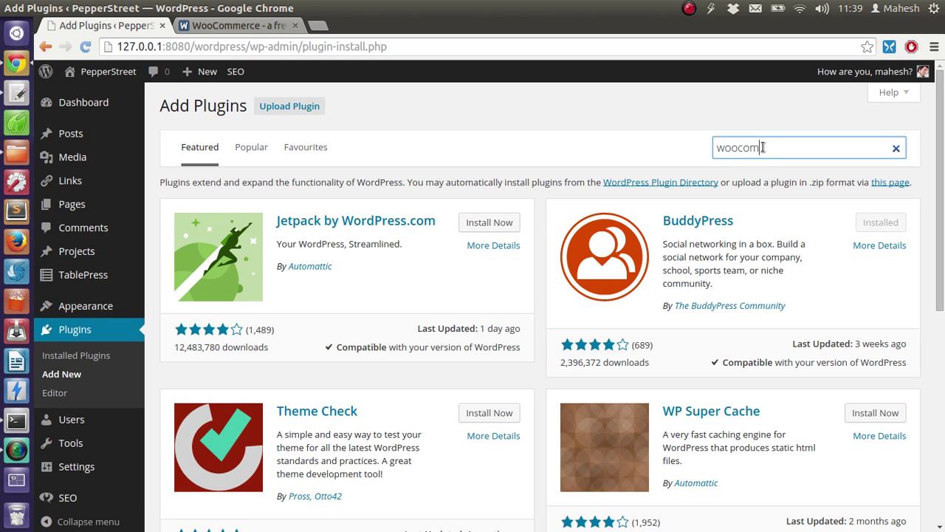
key(Return)
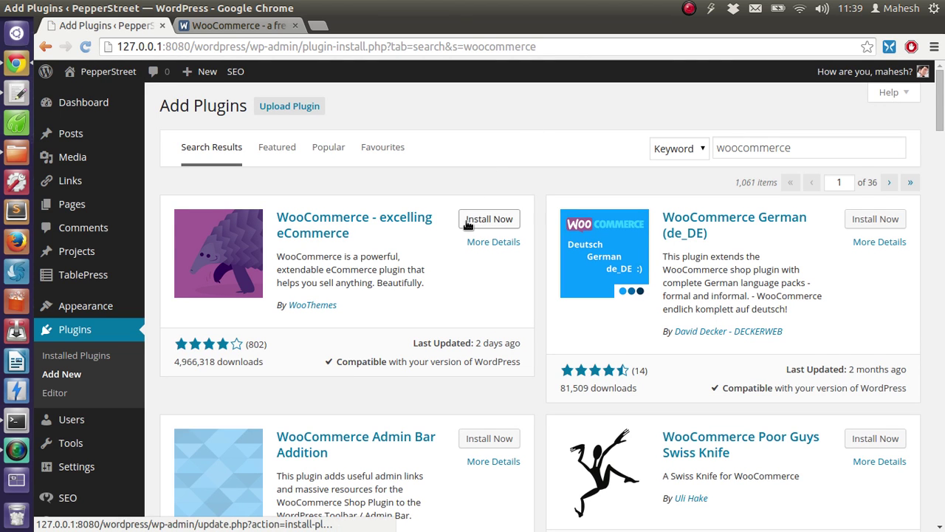
click(472, 220)
click(574, 136)
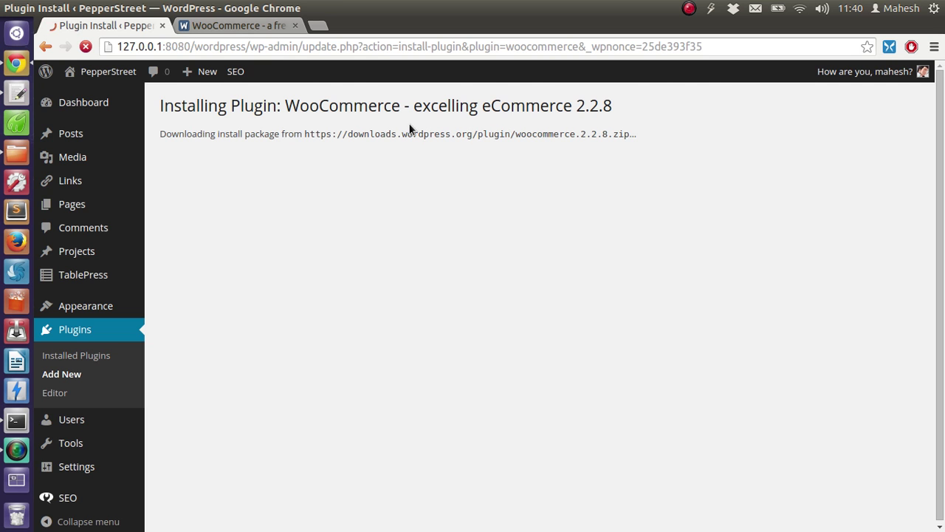
Examine the feature overview on the WooCommerce product page, including the payments and shipping descriptions
click(252, 28)
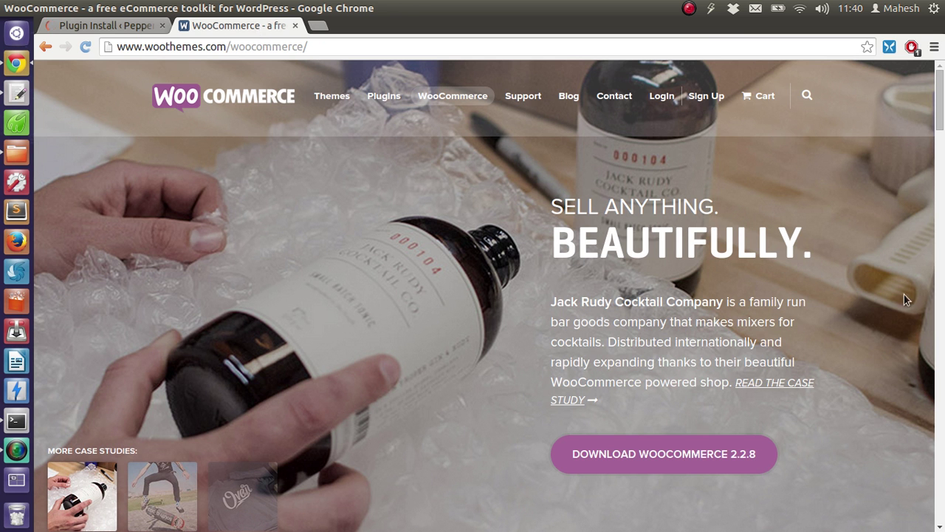
scroll(899, 170, down, 10)
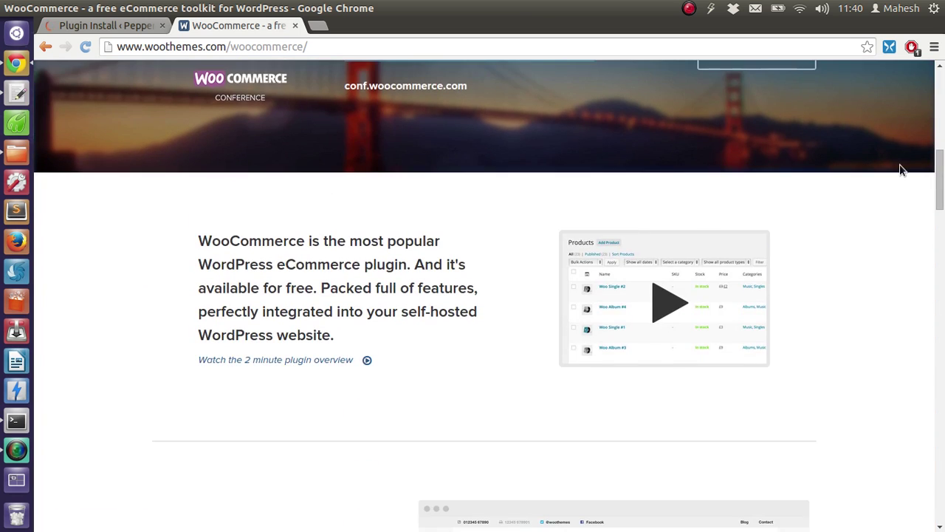
scroll(904, 169, down, 3)
scroll(931, 295, down, 15)
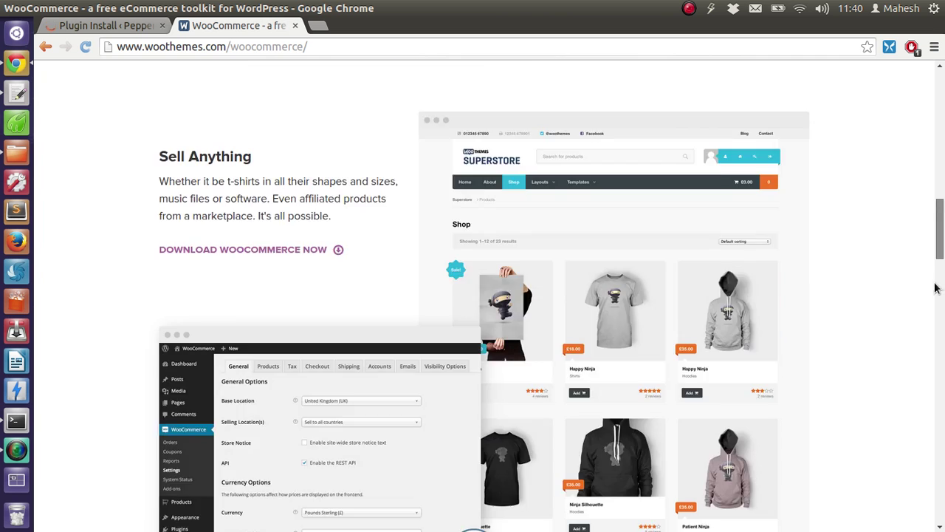
scroll(923, 352, up, 3)
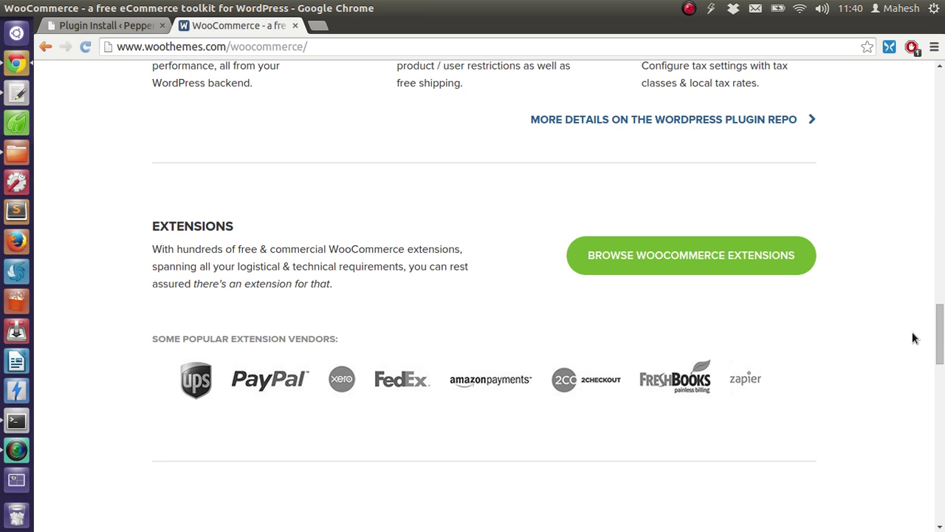
scroll(914, 337, up, 4)
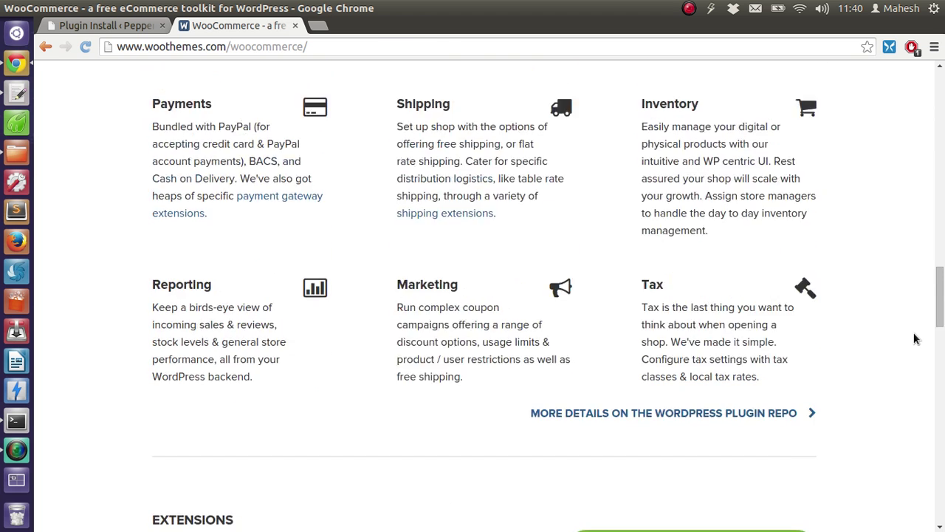
scroll(914, 338, up, 1)
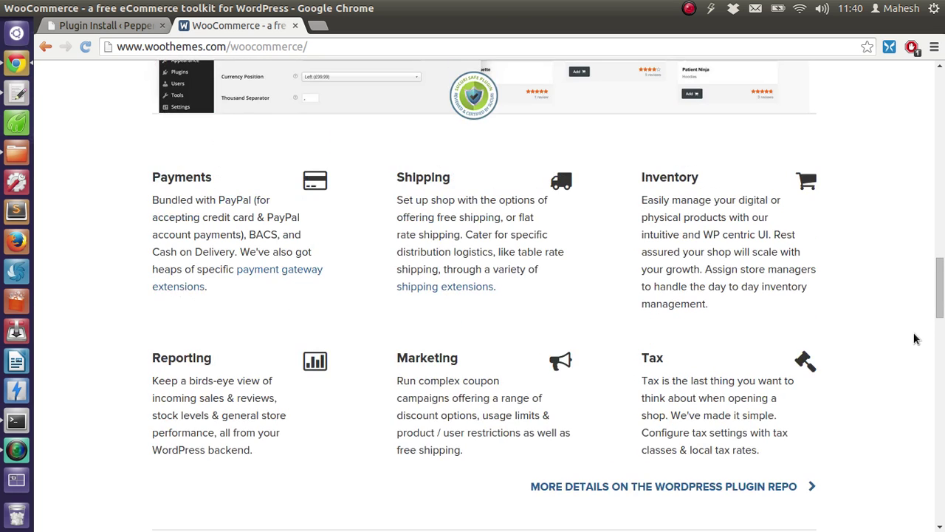
scroll(914, 338, down, 1)
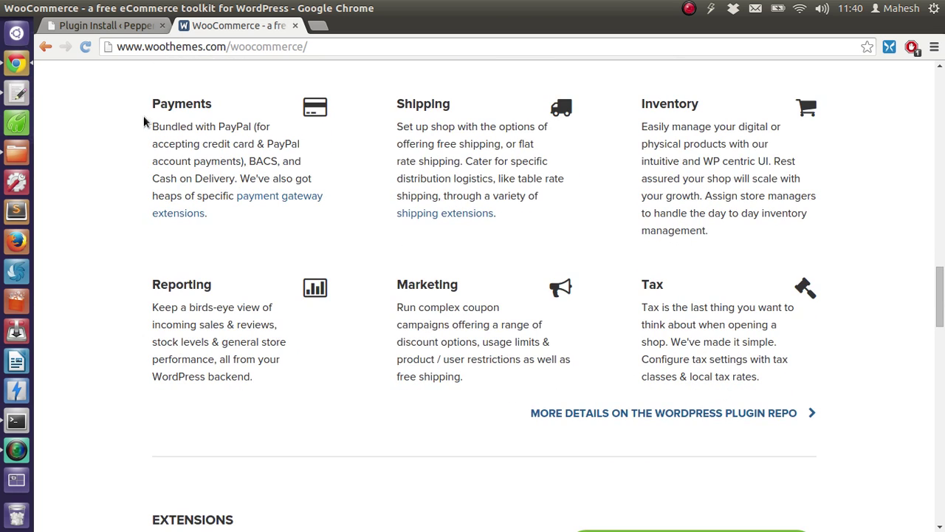
drag(216, 213, 230, 218)
click(100, 137)
drag(397, 104, 406, 104)
drag(518, 185, 542, 195)
click(505, 160)
Return to the WordPress plugin installation page and activate the WooCommerce plugin
click(126, 27)
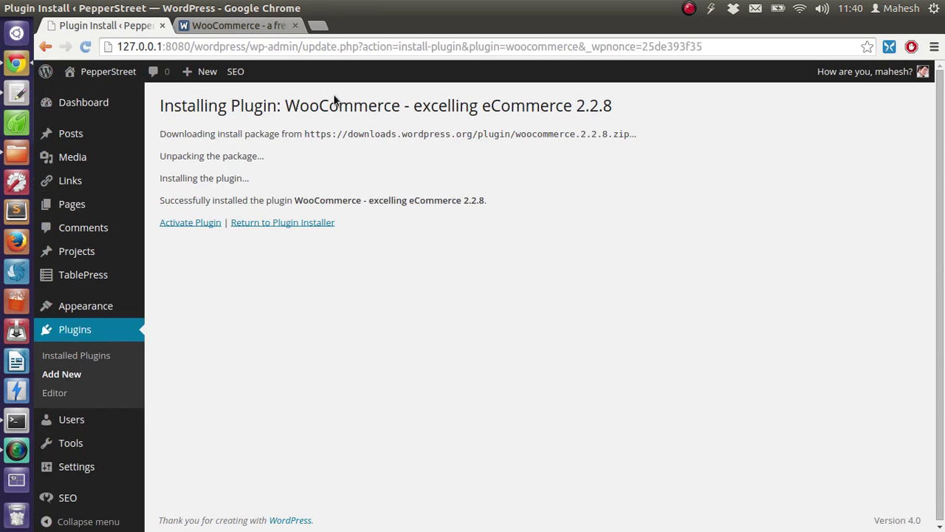
click(182, 222)
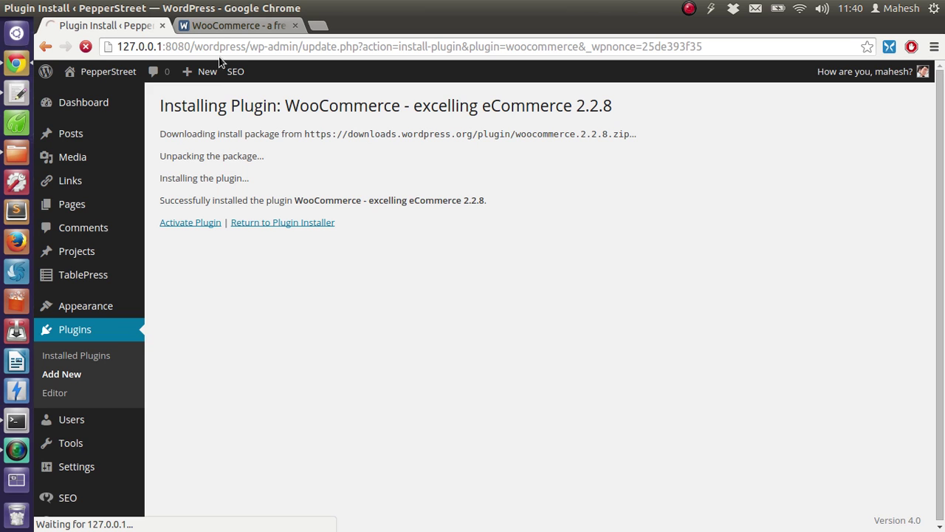
Open the WooCommerce extensions catalogue from the product page in a separate browser tab and view it
click(226, 27)
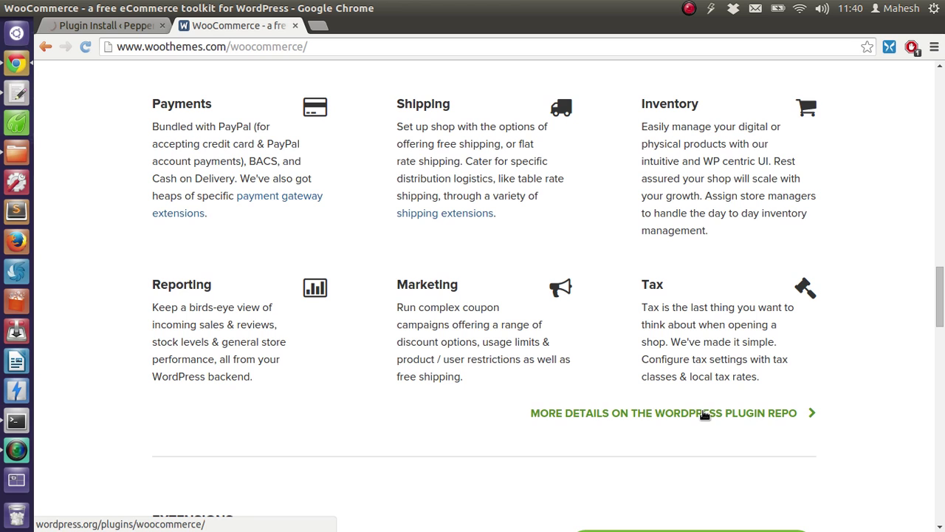
right_click(705, 411)
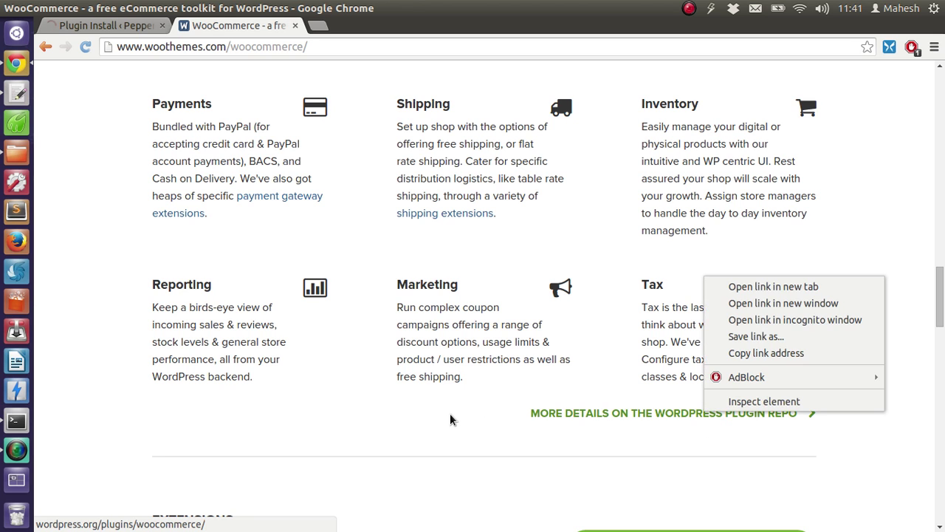
click(573, 392)
drag(940, 285, 940, 338)
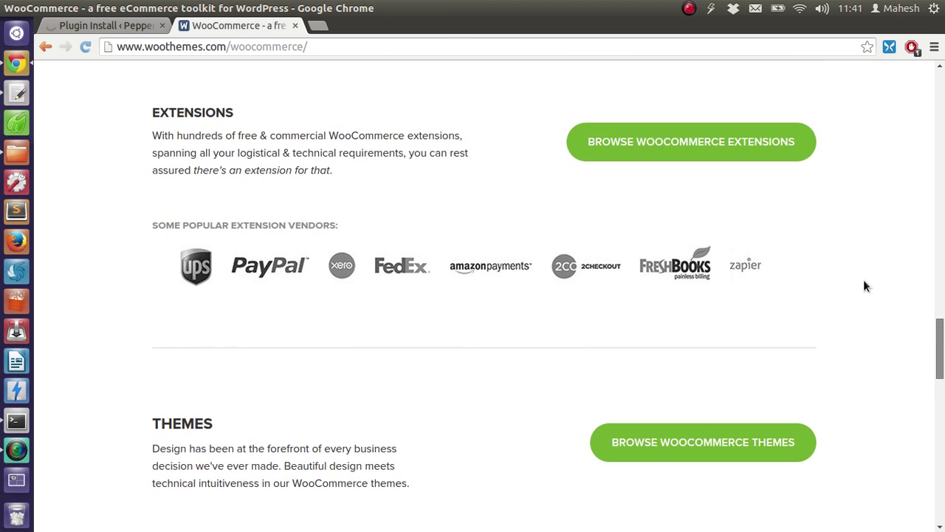
right_click(633, 143)
key(Return)
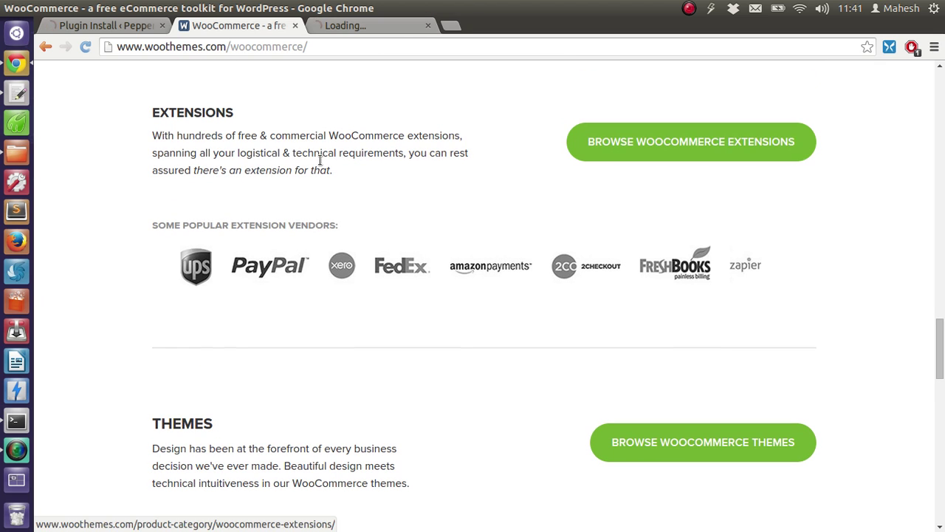
click(360, 26)
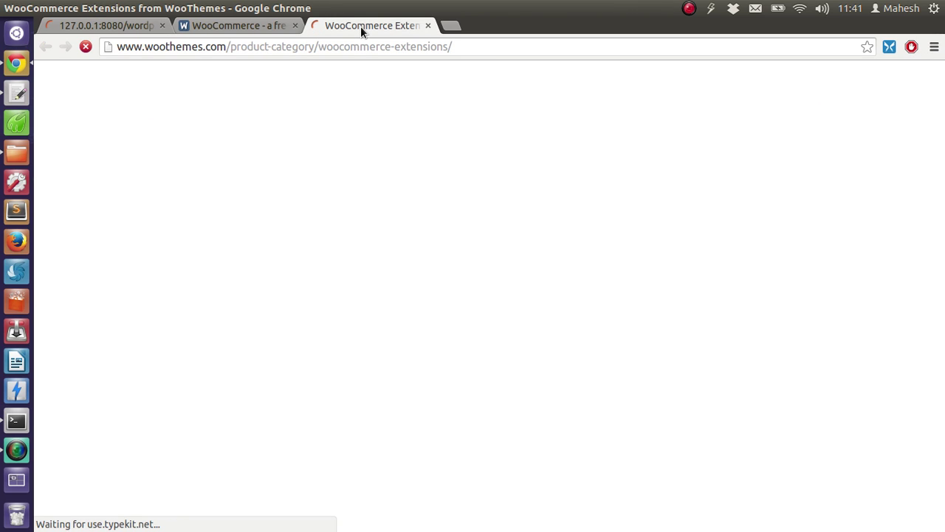
Install the WooCommerce pages from the WordPress plugins page and open the WooCommerce settings
click(107, 27)
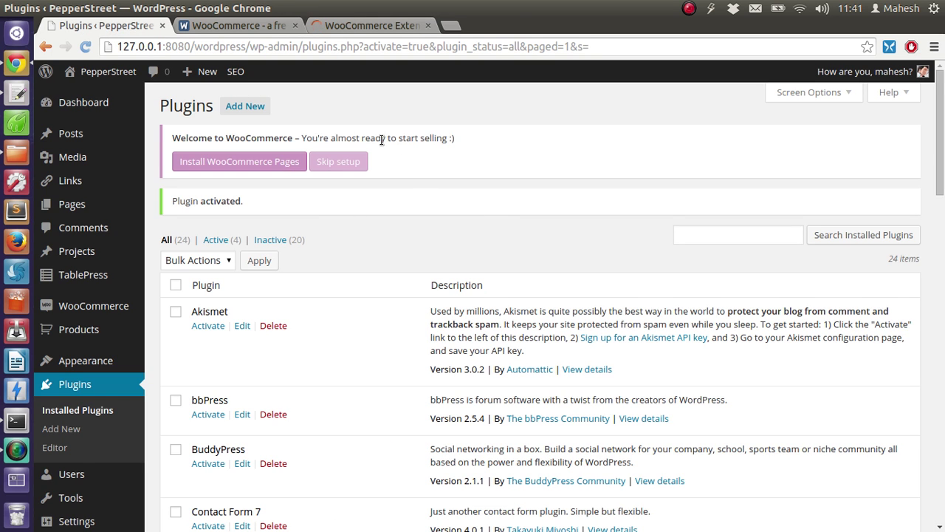
click(226, 164)
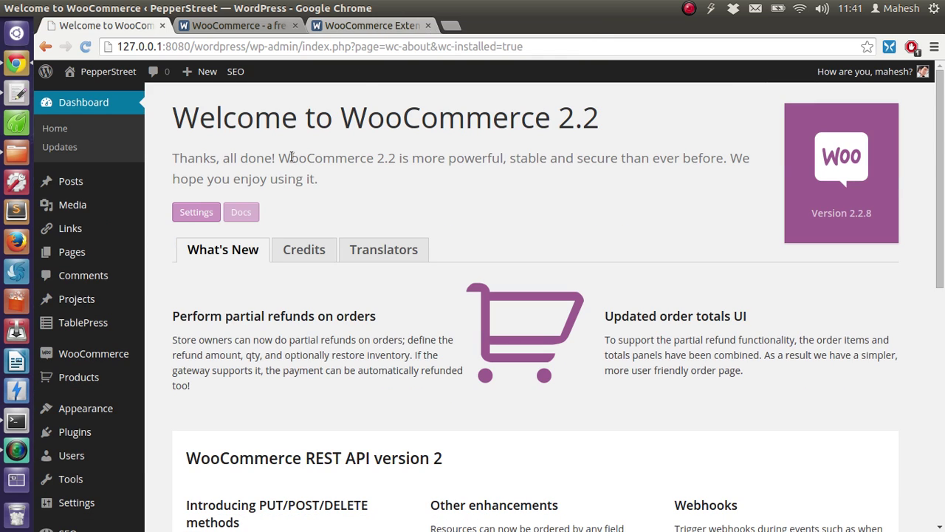
key(Return)
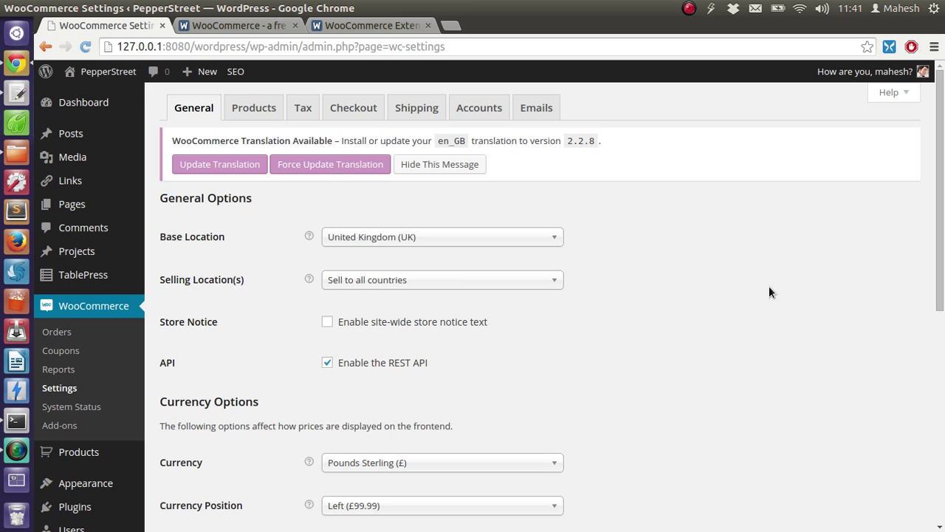
Set the store's base location to India — Maharashtra in the general options
drag(161, 194, 265, 213)
click(265, 207)
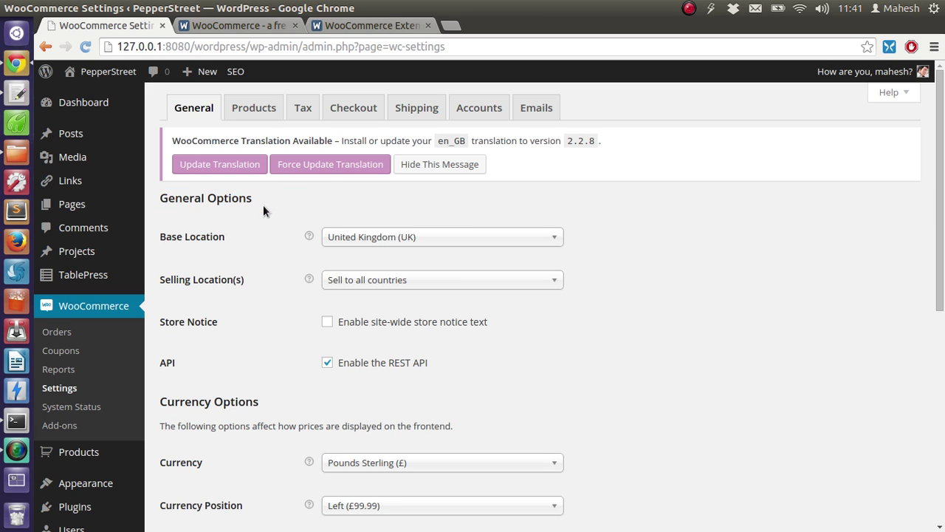
click(384, 237)
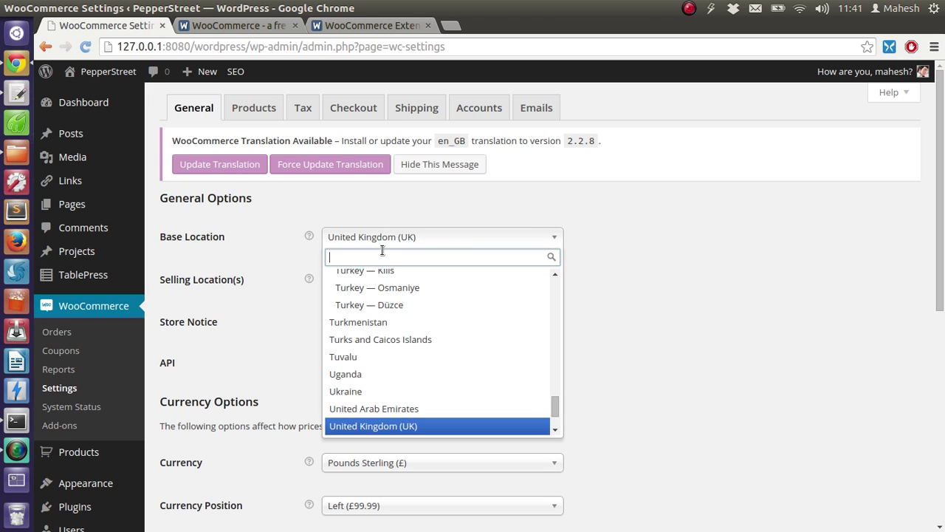
text(India)
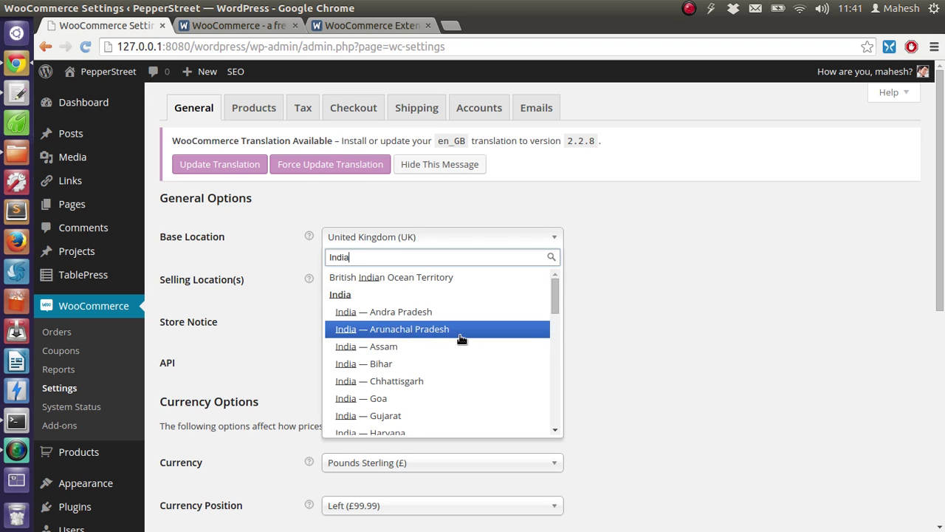
scroll(456, 330, down, 4)
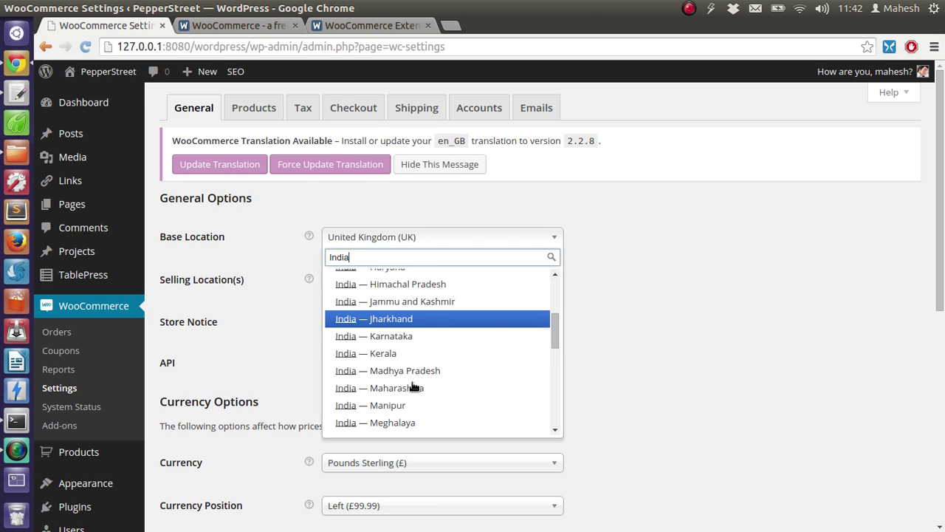
key(Return)
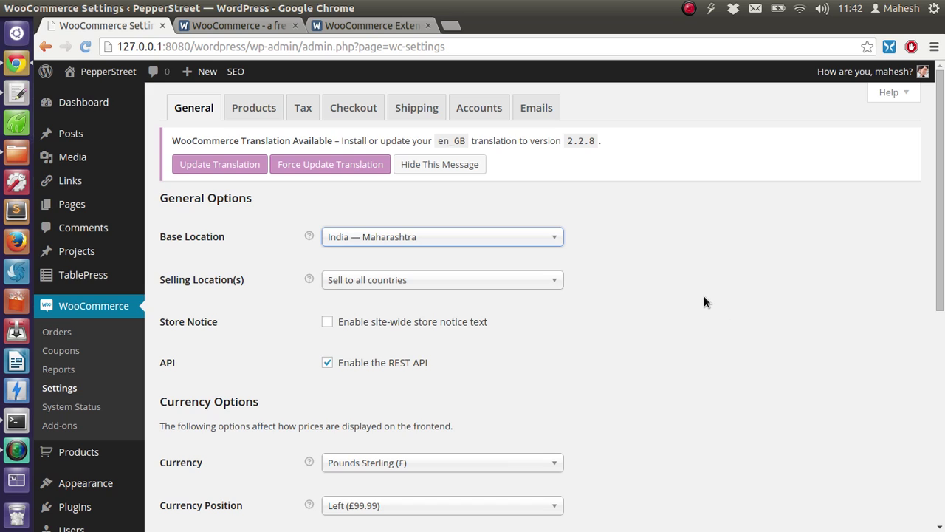
click(702, 301)
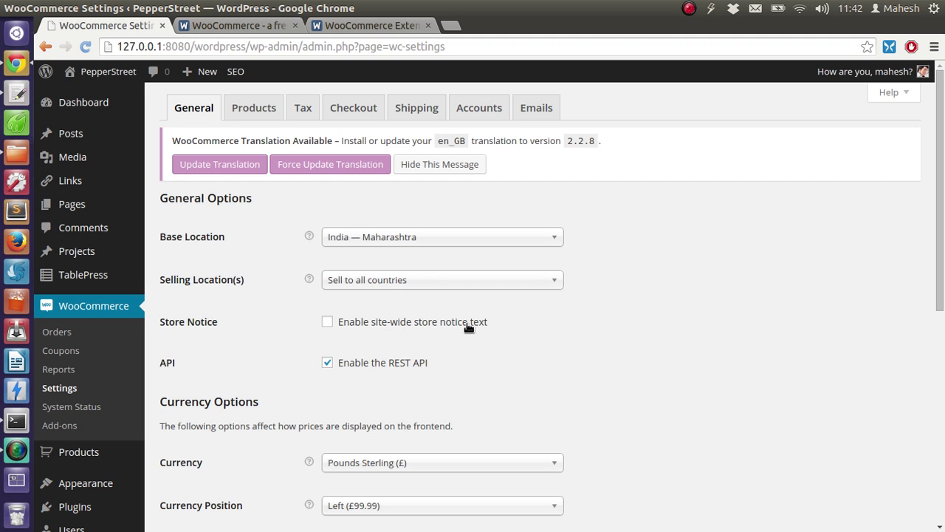
Set the store currency to US Dollars ($) in the currency options
scroll(721, 260, down, 2)
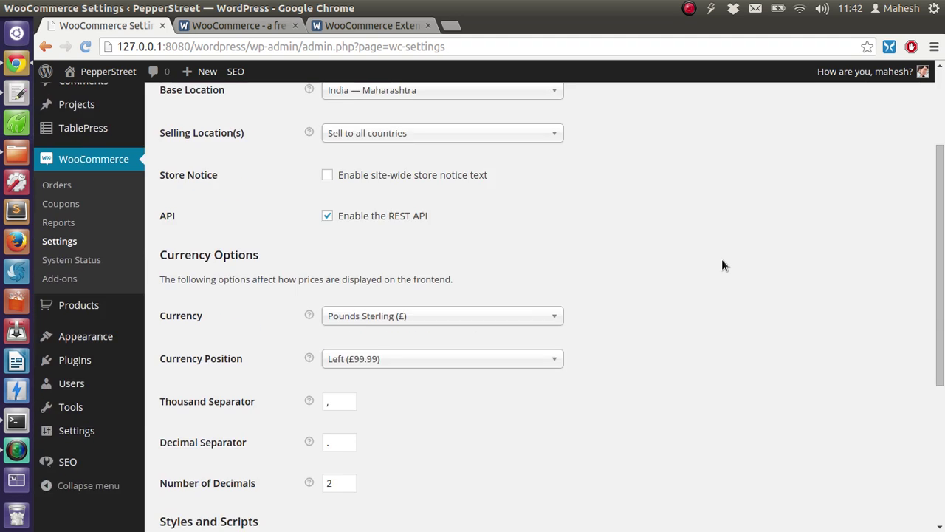
scroll(722, 260, down, 1)
click(434, 283)
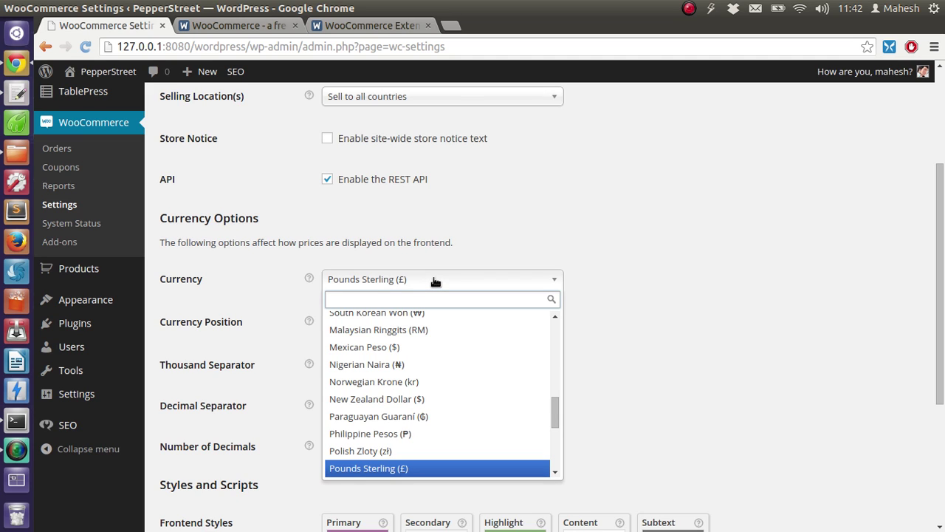
text(USD)
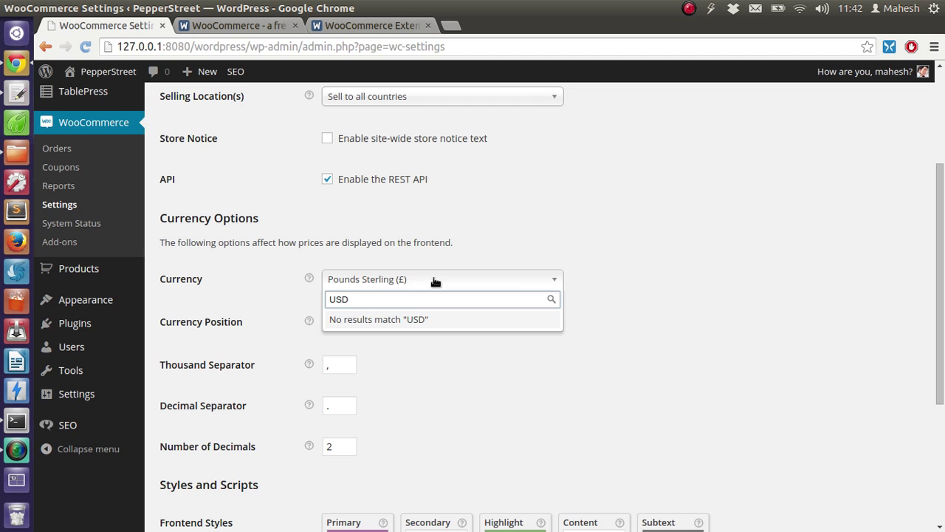
key(BackSpace)
key(BackSpace)
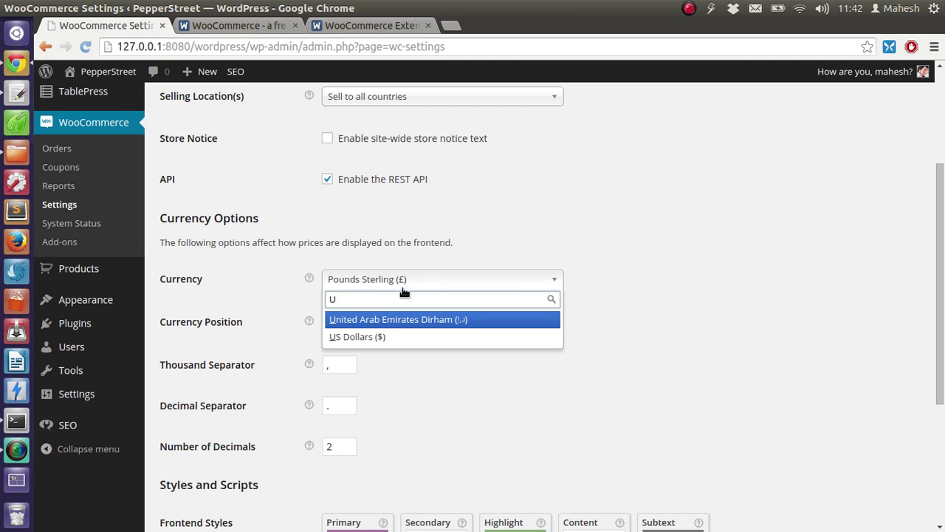
click(547, 344)
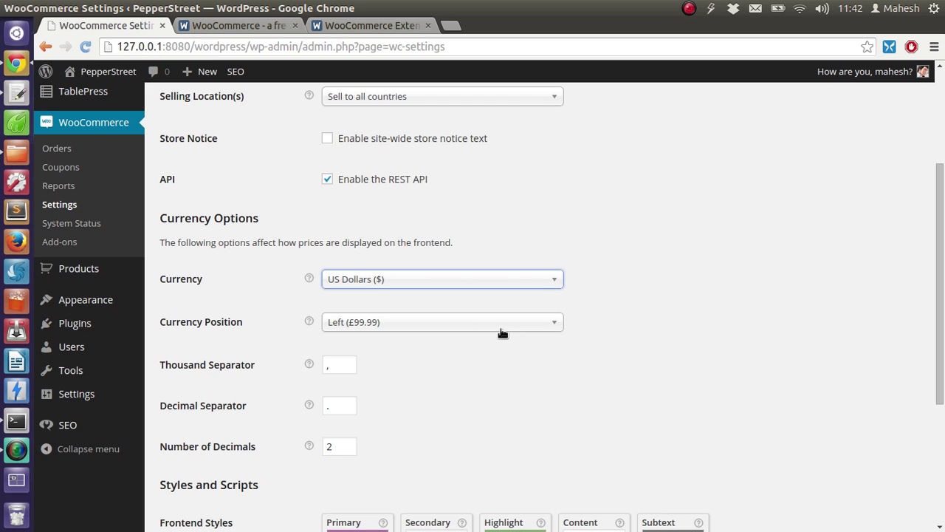
Set the currency position to Left with space (£ 99.99) and save the general settings
click(474, 327)
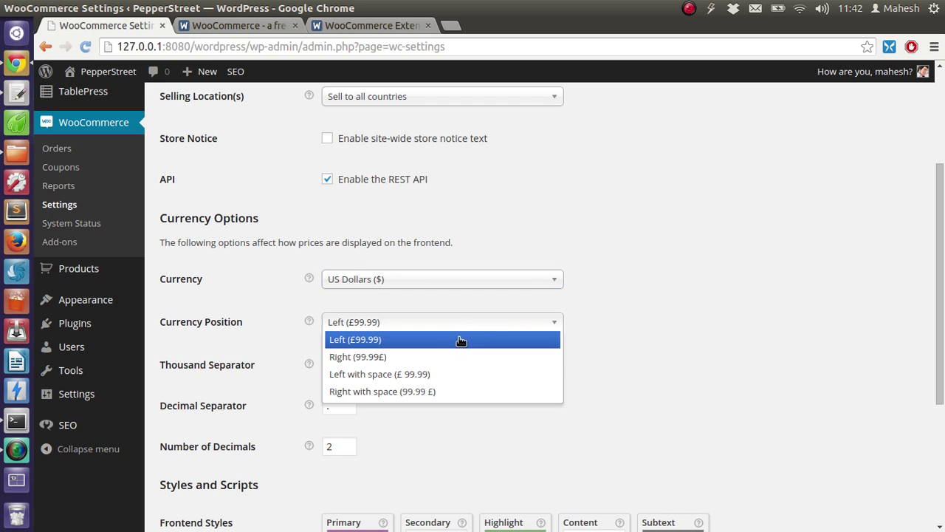
click(435, 374)
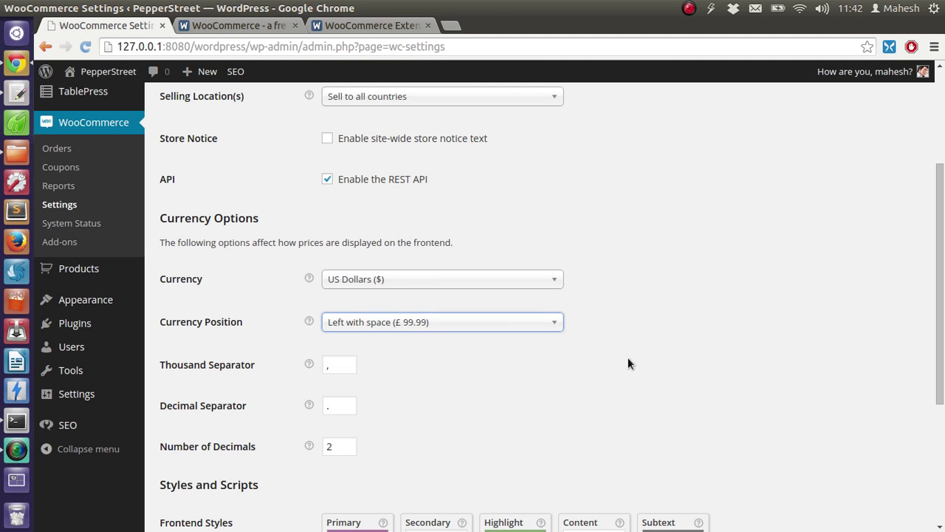
scroll(674, 336, down, 4)
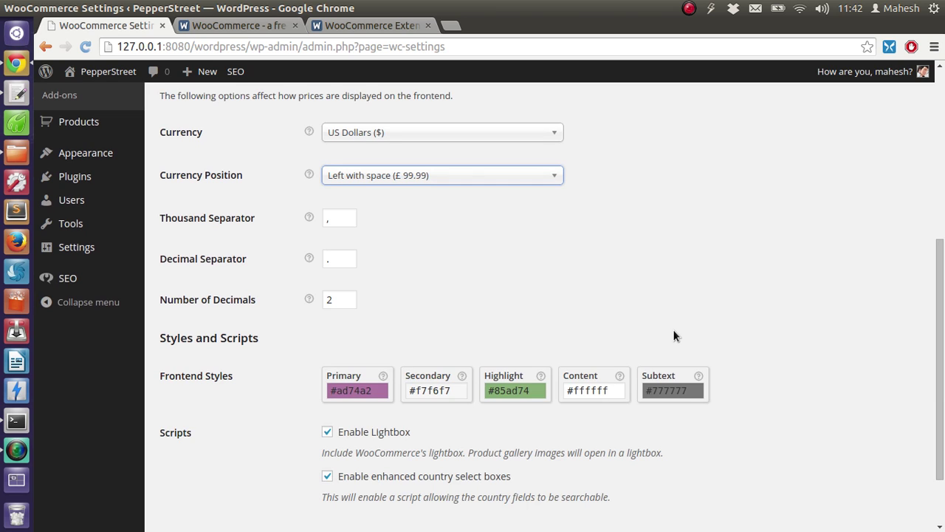
scroll(817, 273, down, 3)
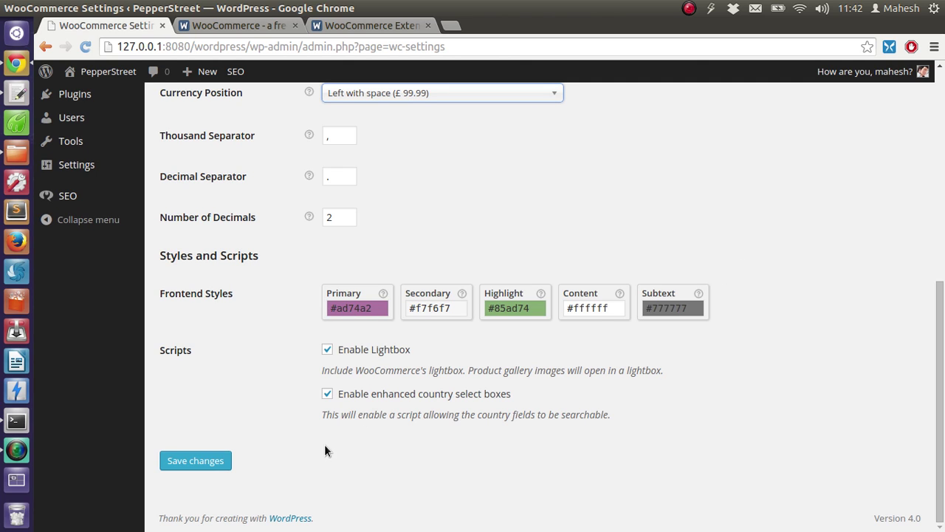
click(196, 460)
scroll(794, 281, up, 1)
scroll(794, 281, up, 1)
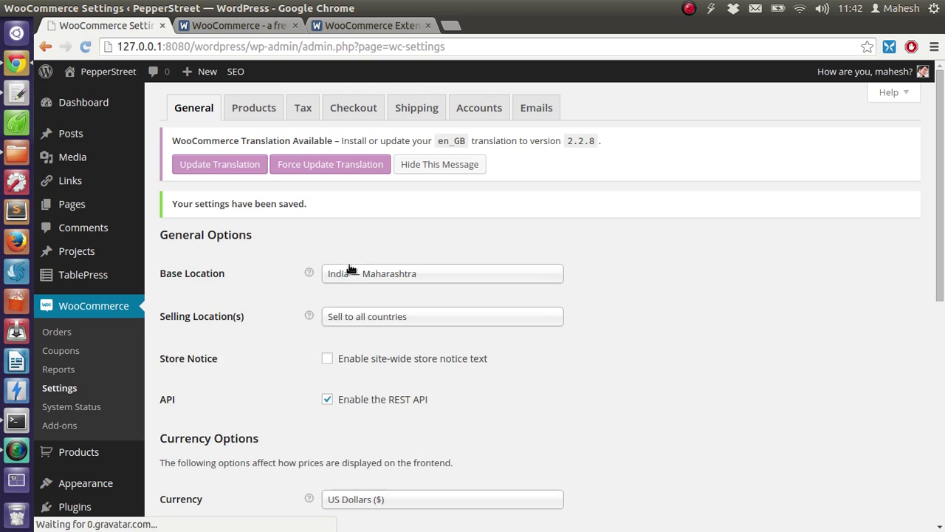
In the product options, enable redirecting to the cart page after successful addition and save the changes
click(258, 116)
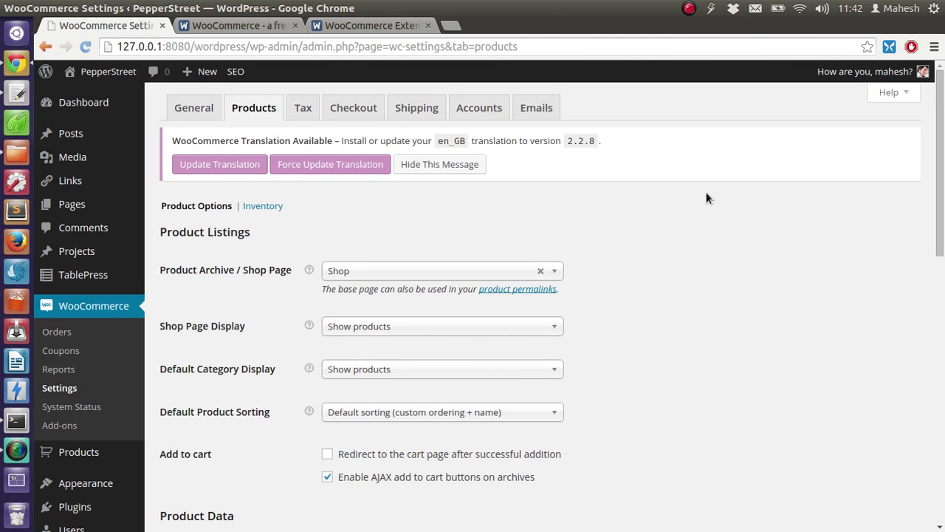
scroll(707, 198, down, 4)
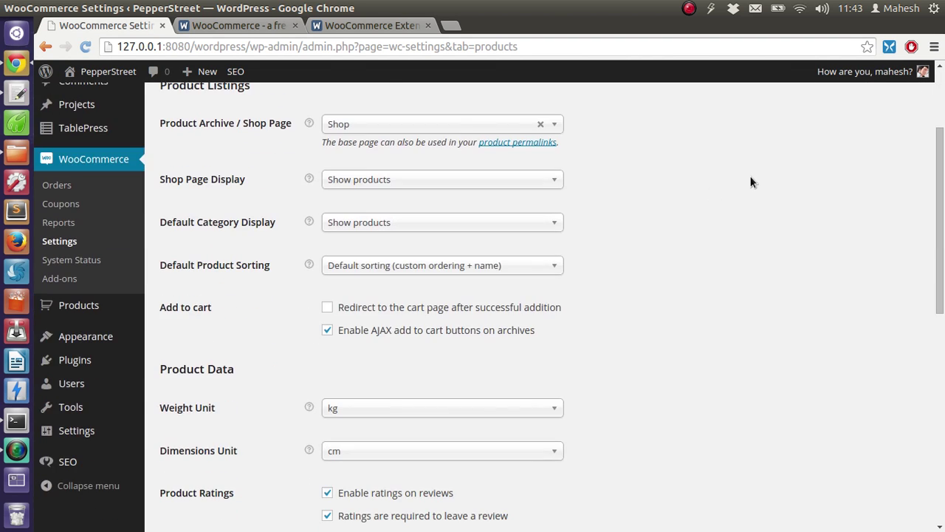
scroll(750, 183, up, 1)
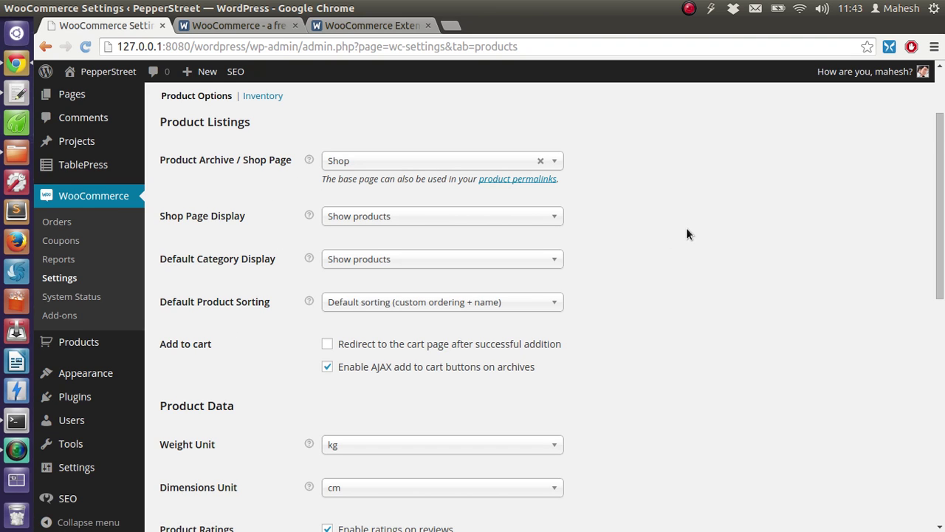
scroll(686, 228, down, 4)
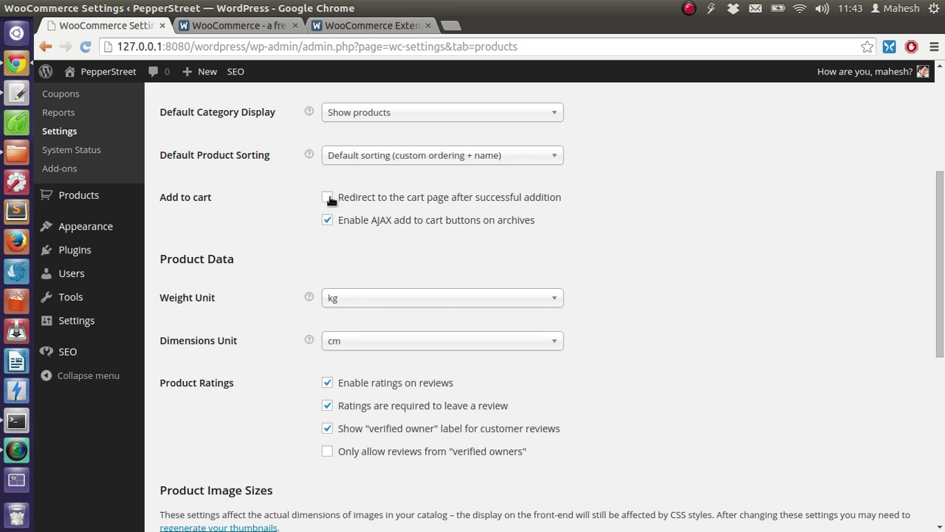
click(415, 201)
scroll(761, 195, down, 3)
scroll(760, 195, down, 3)
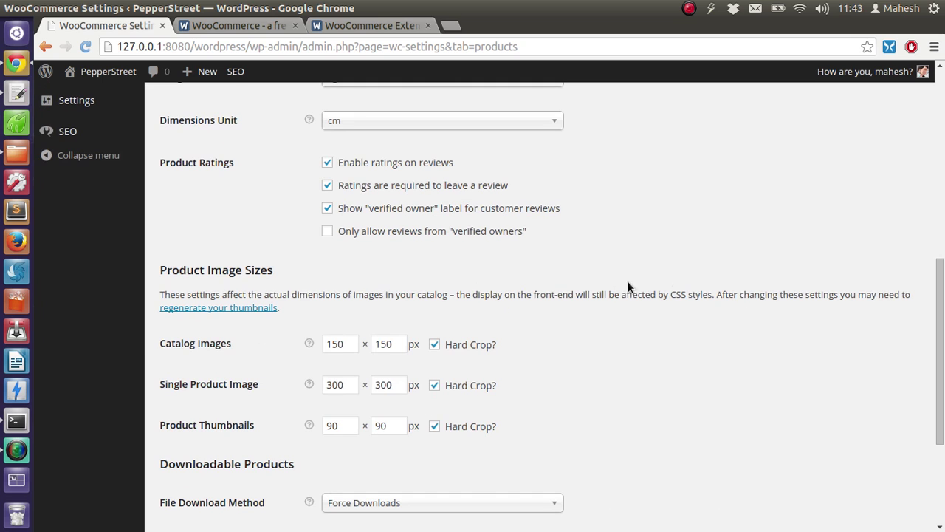
scroll(689, 273, down, 5)
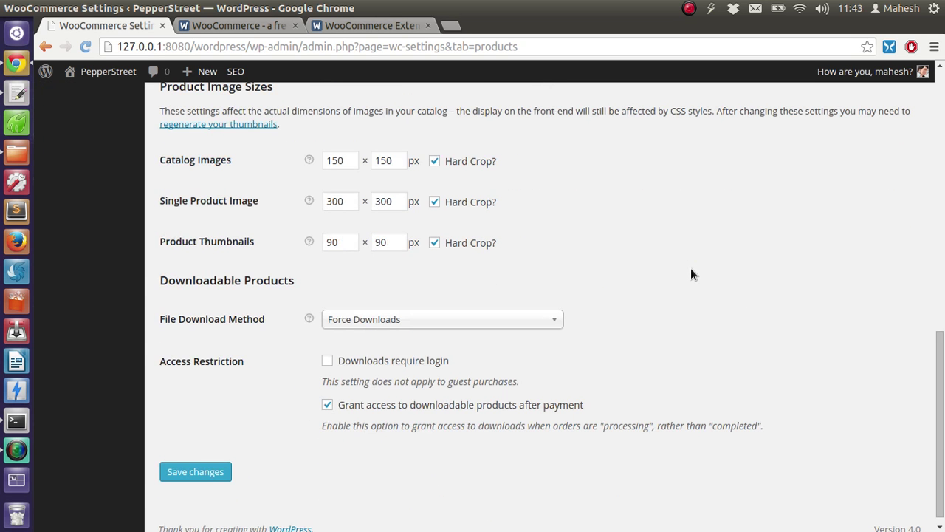
click(190, 470)
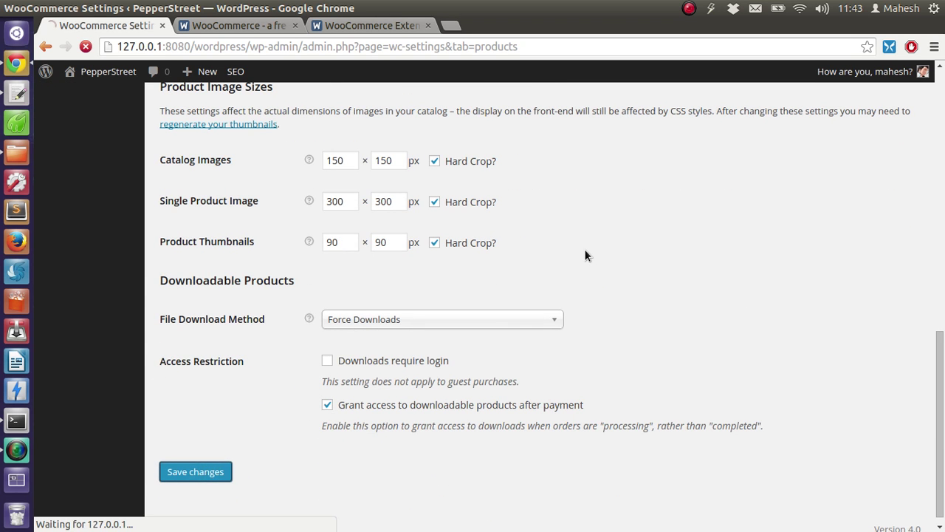
scroll(585, 256, up, 5)
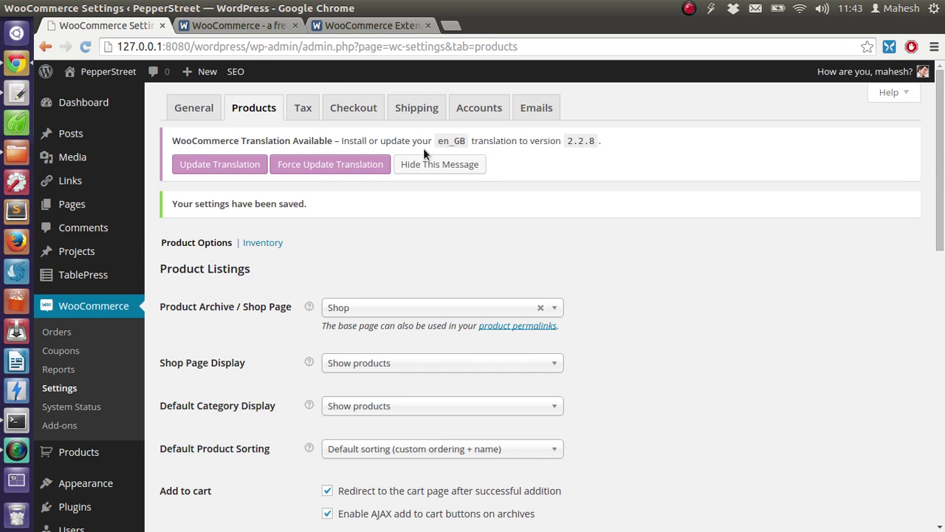
Review the store's tax options, including the choices for the address that tax is calculated on and the price display settings
click(494, 105)
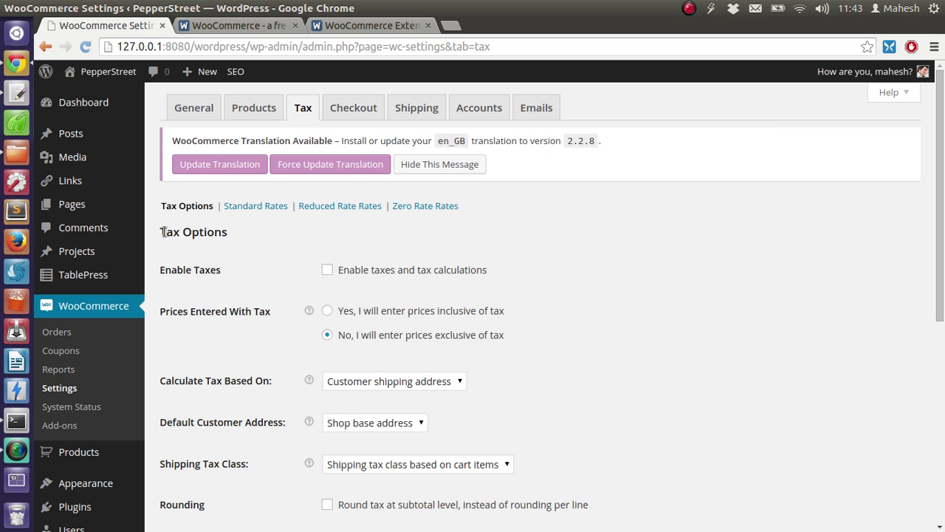
triple_click(237, 229)
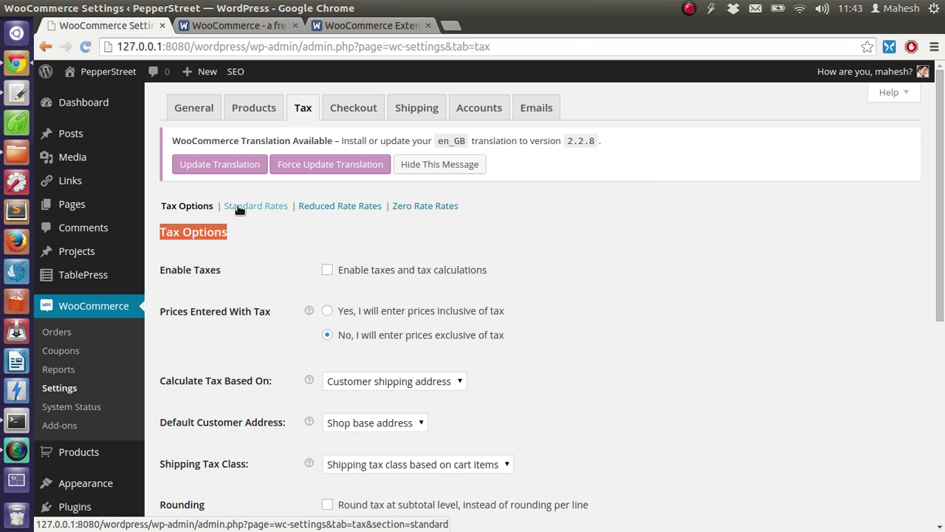
click(608, 222)
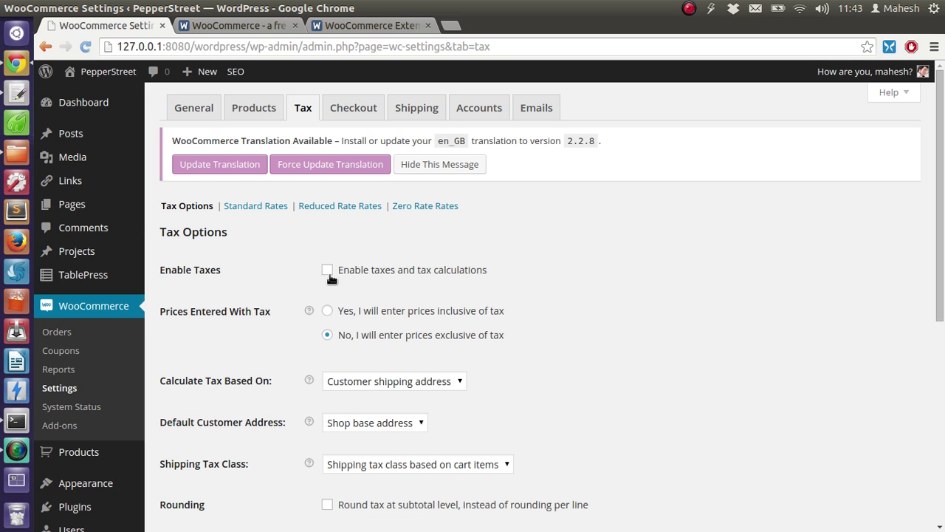
scroll(259, 277, down, 3)
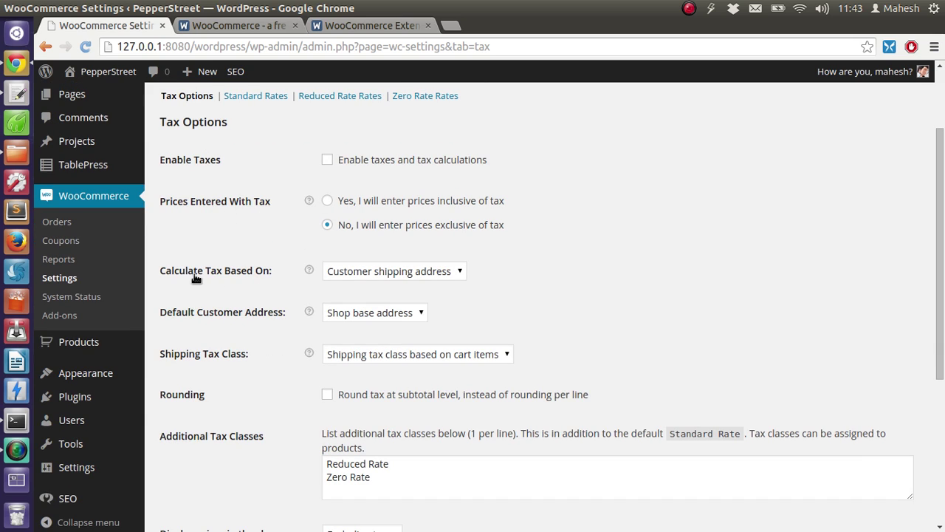
click(347, 272)
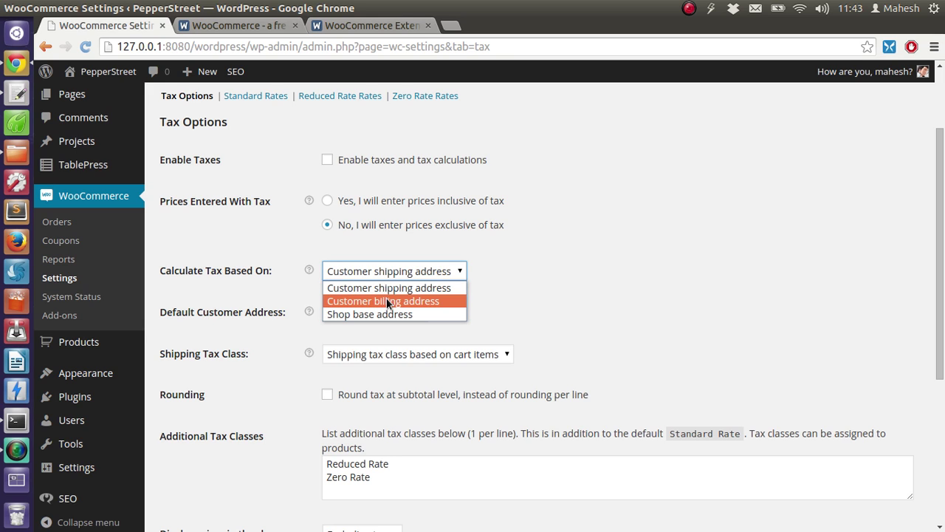
click(519, 277)
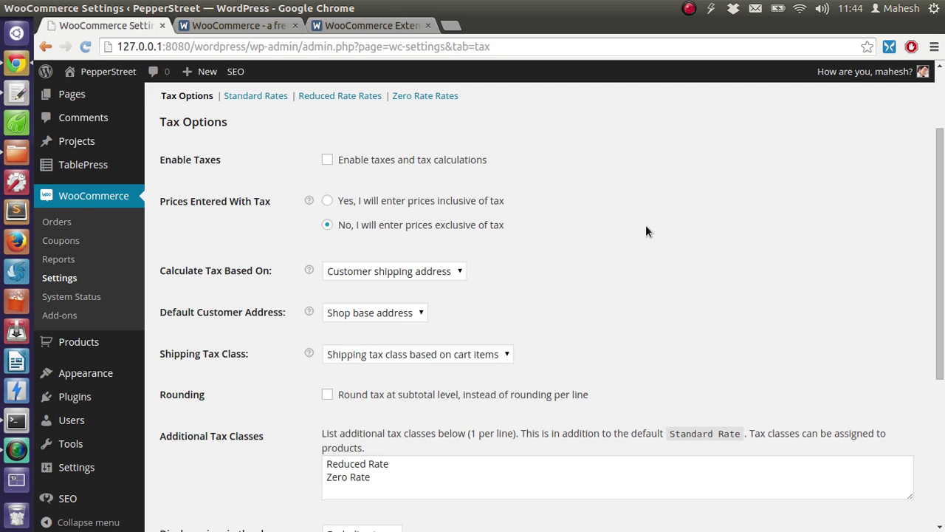
scroll(646, 226, down, 4)
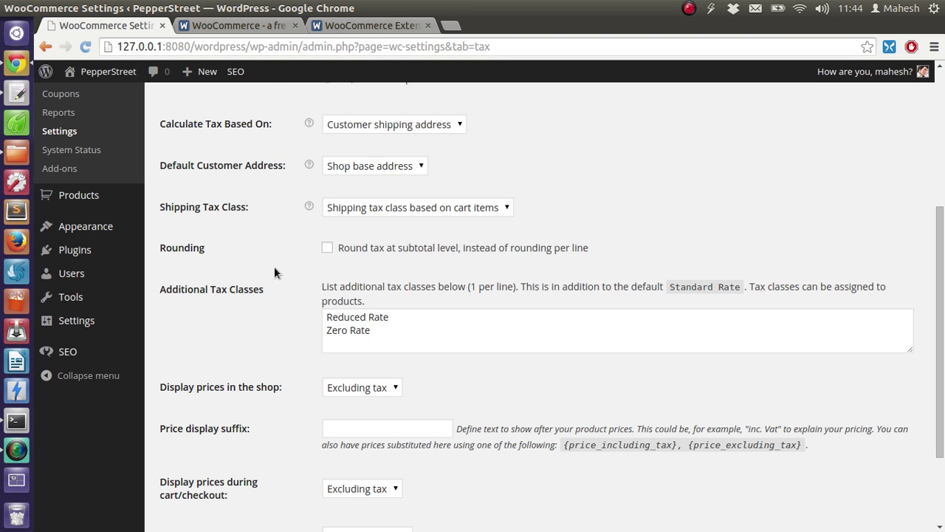
scroll(277, 262, down, 3)
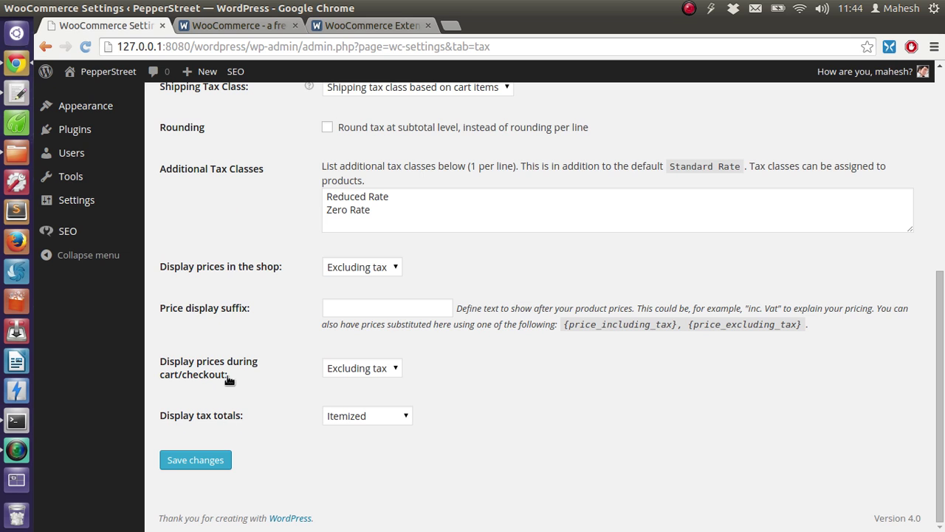
scroll(274, 243, up, 10)
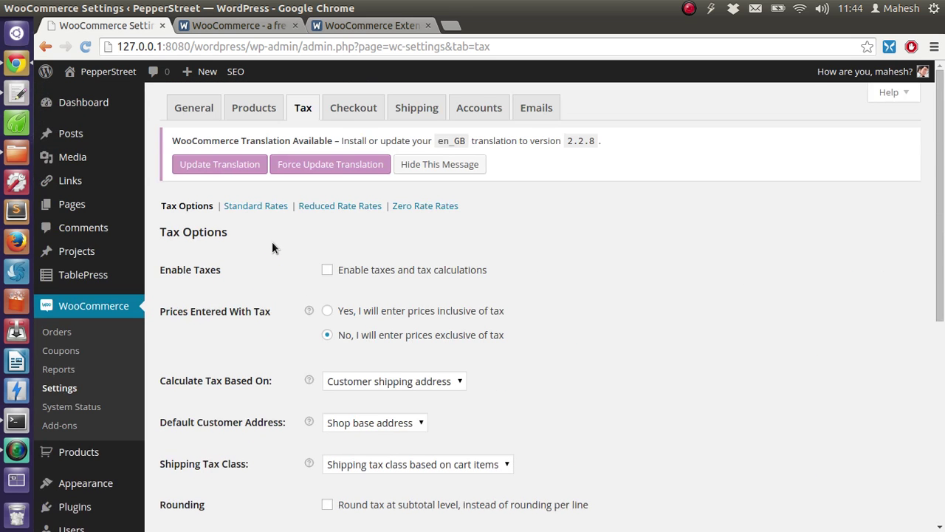
Disable the use of coupons in the checkout process options
click(353, 109)
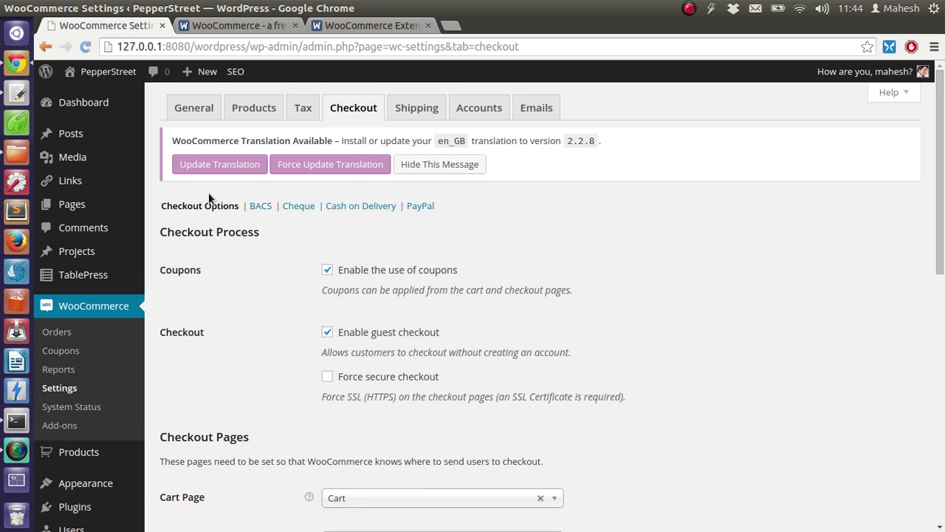
click(331, 269)
scroll(731, 243, down, 5)
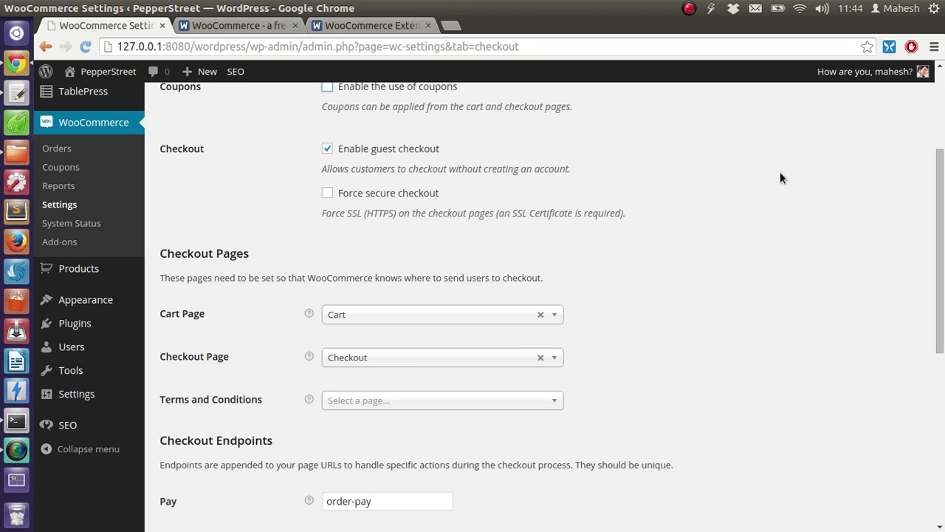
drag(365, 213, 493, 213)
click(493, 210)
Make Cash on Delivery the default payment gateway and save the checkout settings
scroll(671, 258, down, 5)
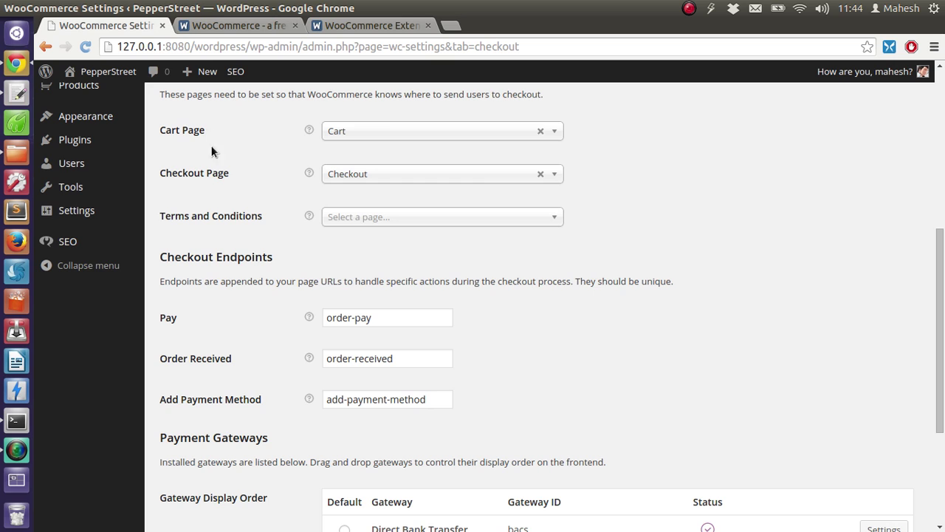
click(390, 217)
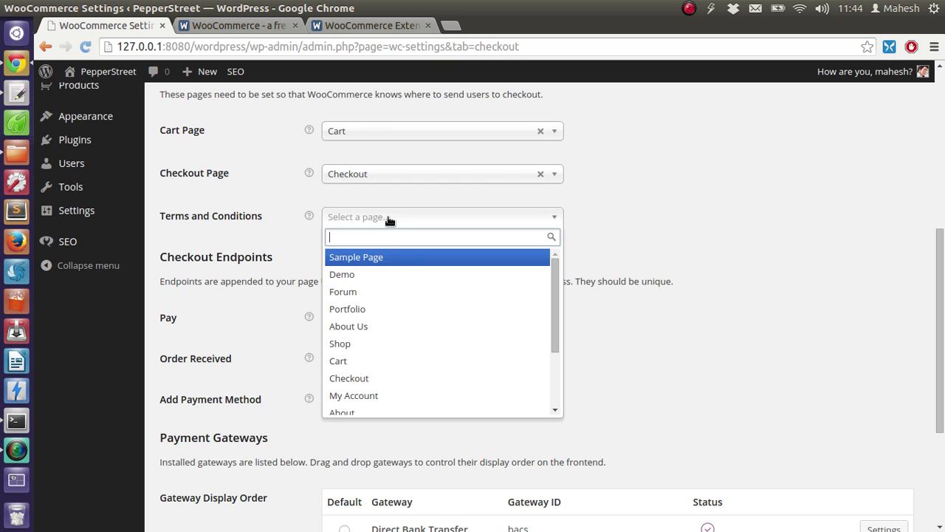
click(240, 230)
scroll(241, 231, down, 1)
scroll(241, 227, down, 3)
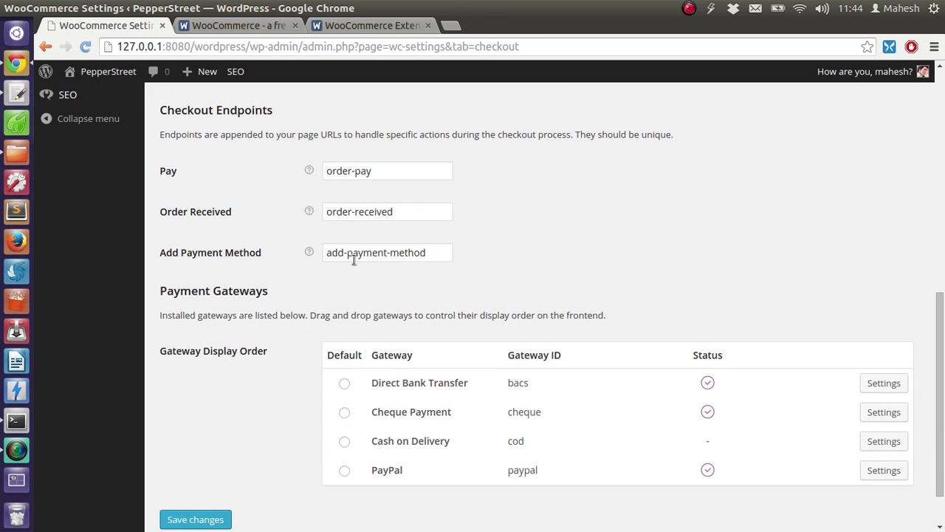
scroll(209, 248, down, 2)
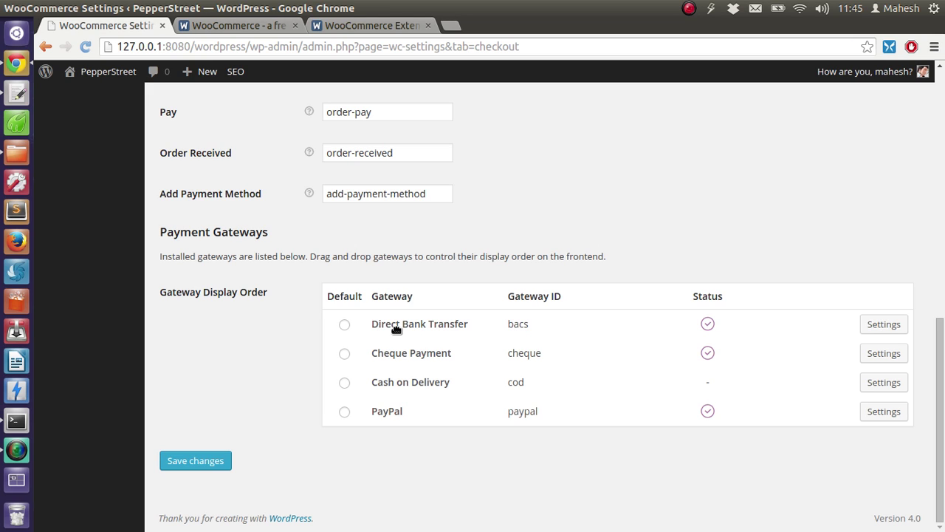
click(344, 382)
drag(599, 374, 600, 370)
click(196, 461)
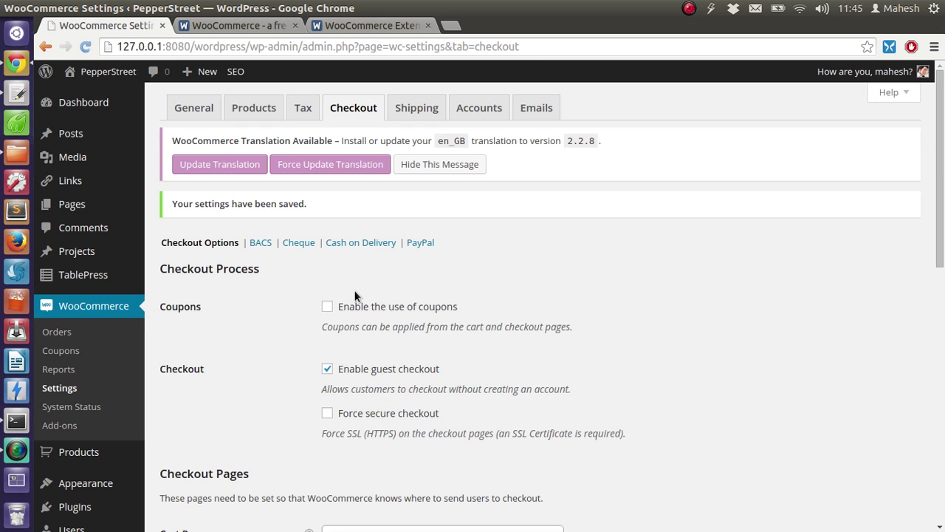
scroll(355, 296, down, 8)
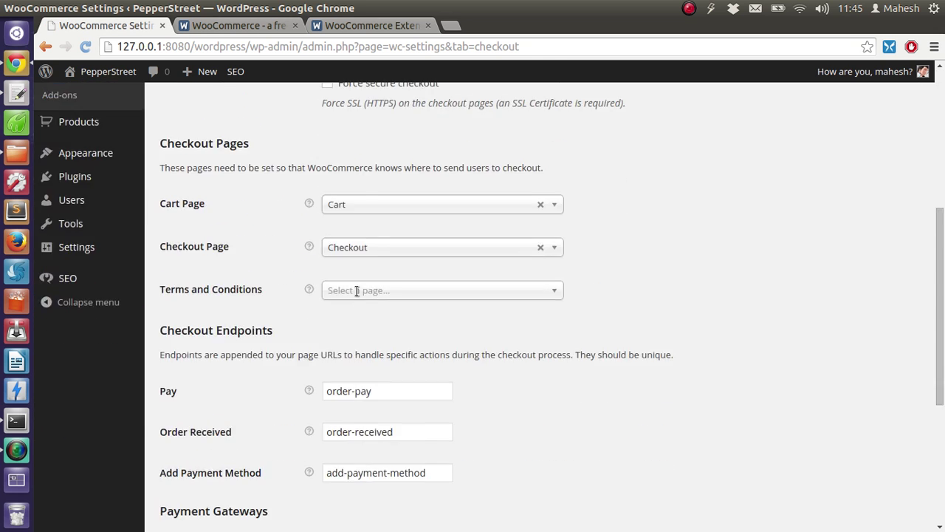
scroll(356, 290, up, 8)
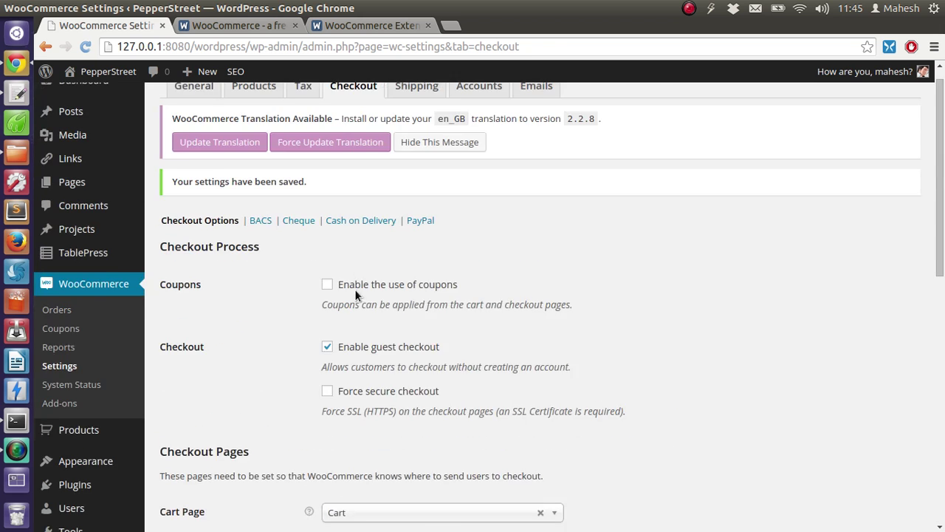
Look over the account endpoints and registration options, and open the store's shipping options
click(479, 108)
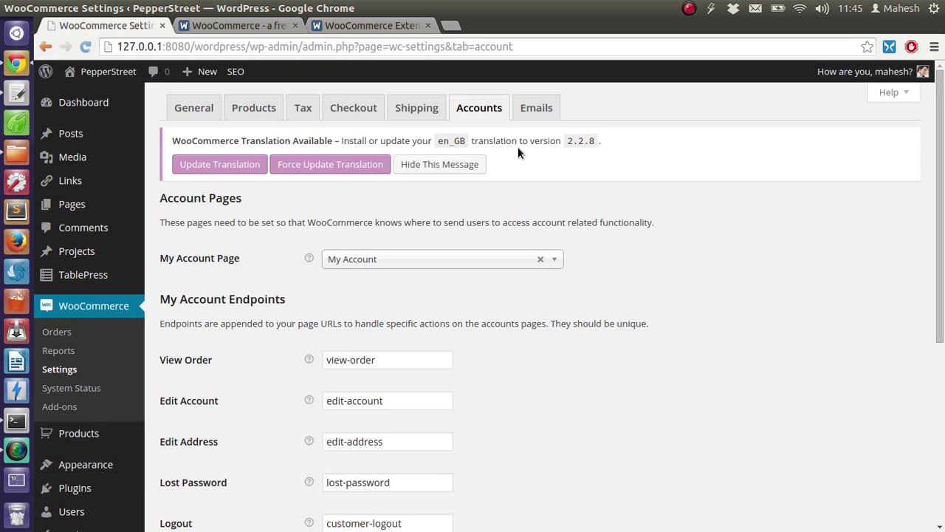
scroll(822, 204, down, 5)
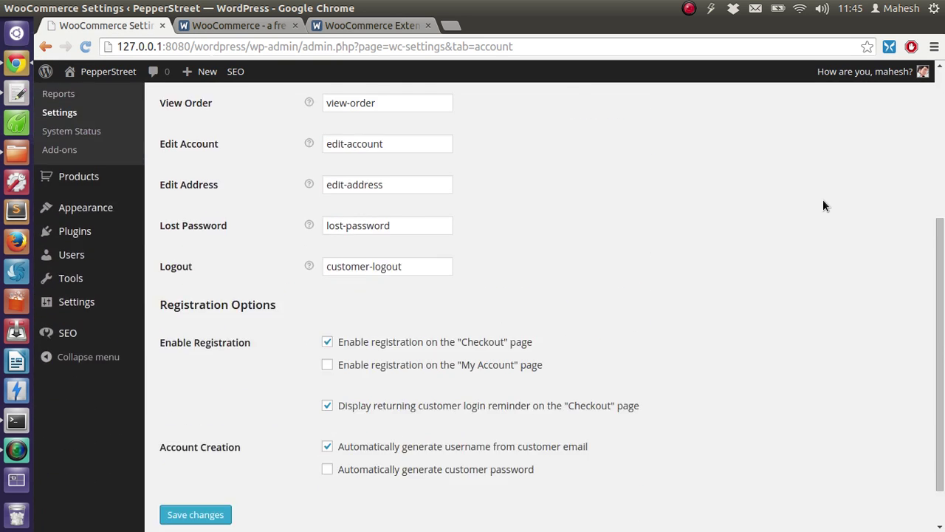
scroll(820, 205, up, 5)
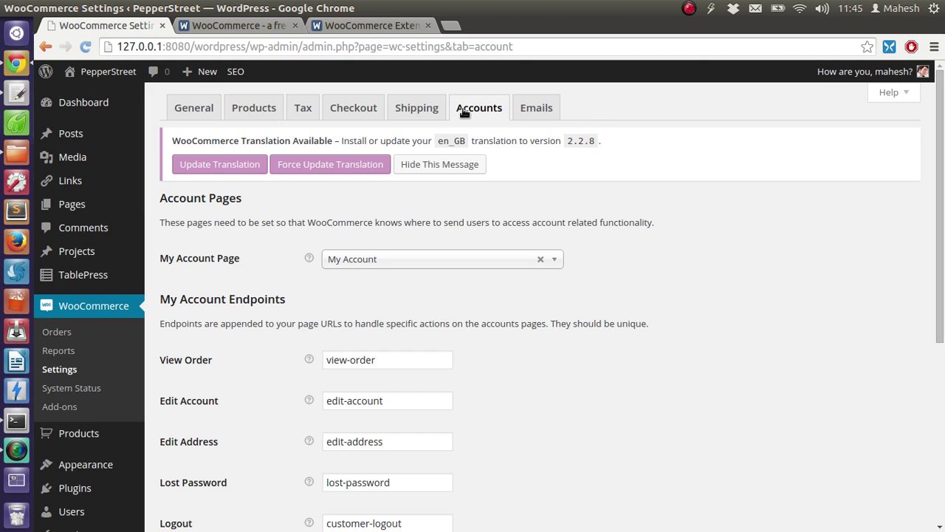
click(421, 107)
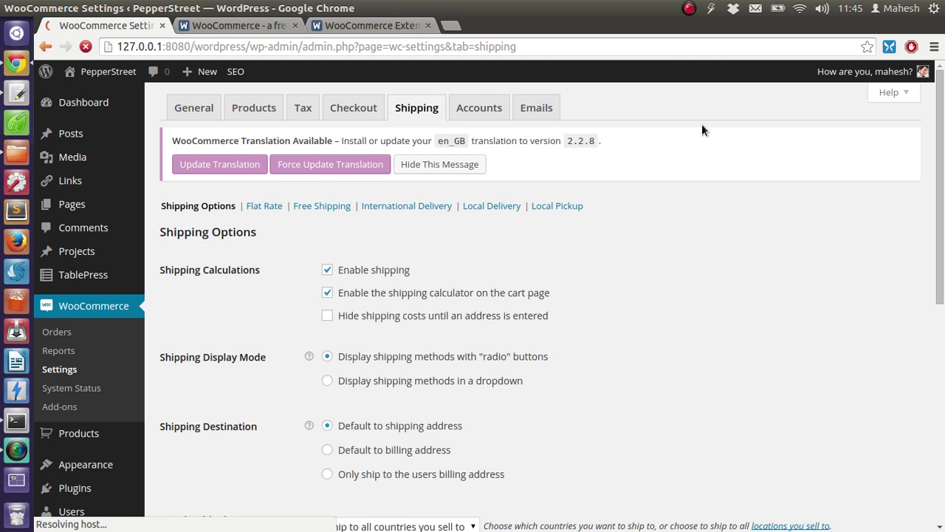
Review the store's shipping options, including the calculation, display mode, destination and location settings and the list of shipping methods
scroll(681, 212, down, 1)
scroll(681, 207, down, 8)
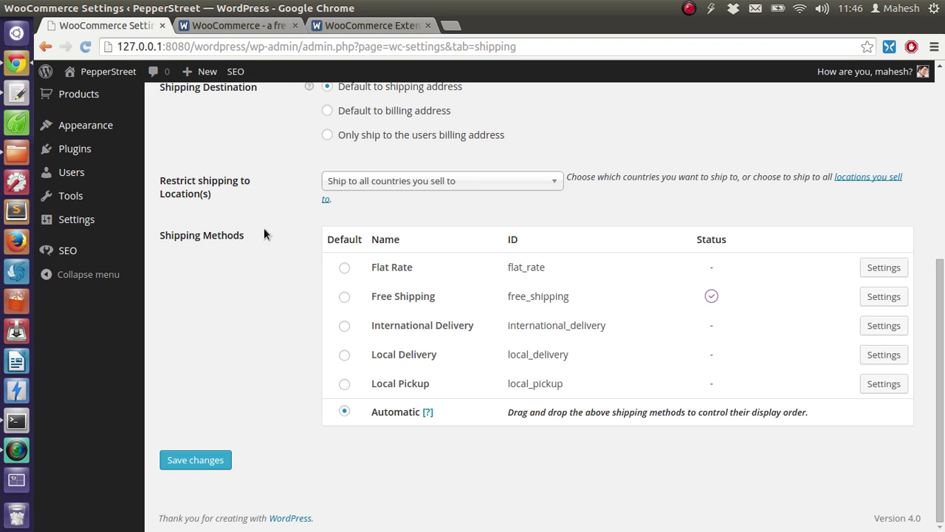
scroll(288, 211, up, 5)
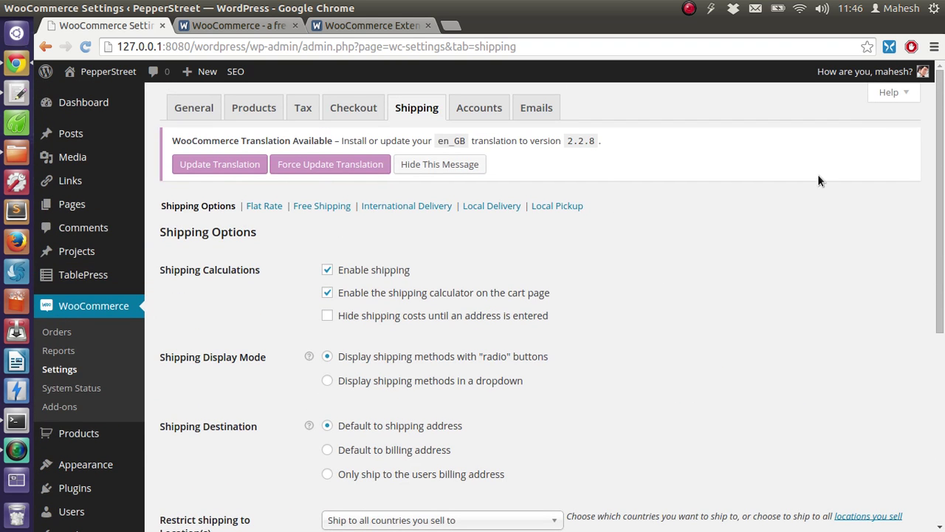
scroll(818, 174, down, 4)
scroll(820, 173, up, 4)
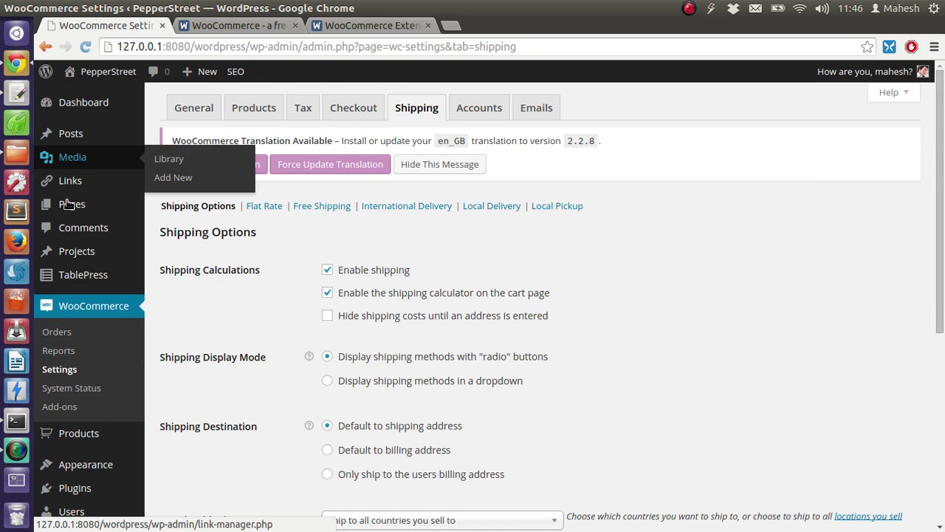
Find the Shop page in the site's list of pages and open it for editing
click(180, 206)
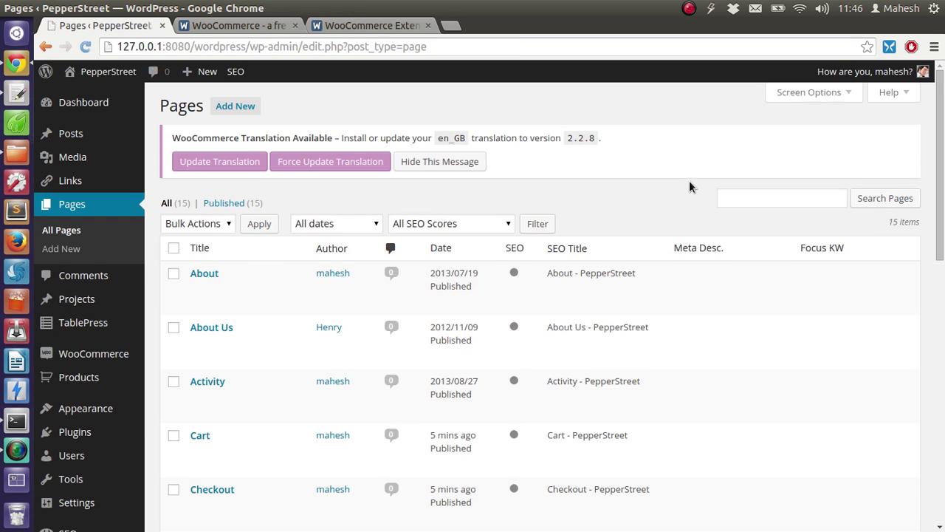
scroll(689, 186, down, 5)
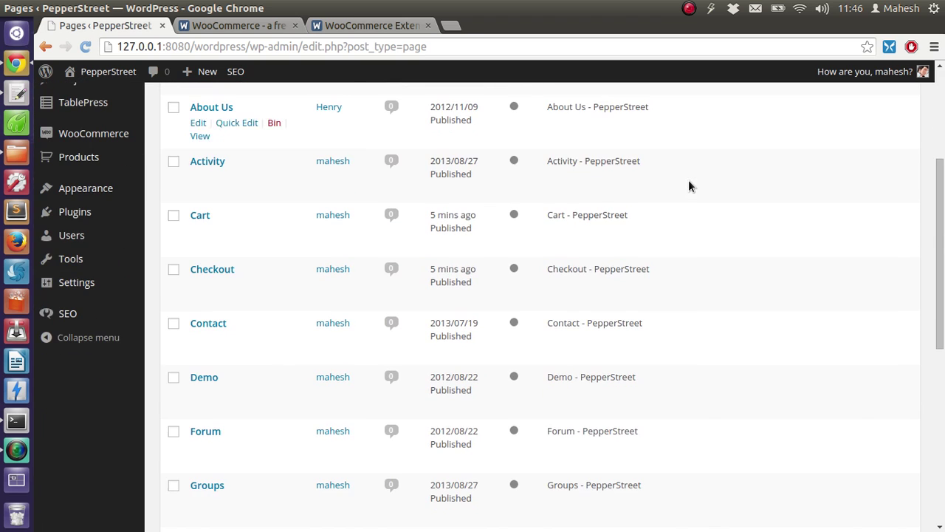
scroll(689, 186, down, 6)
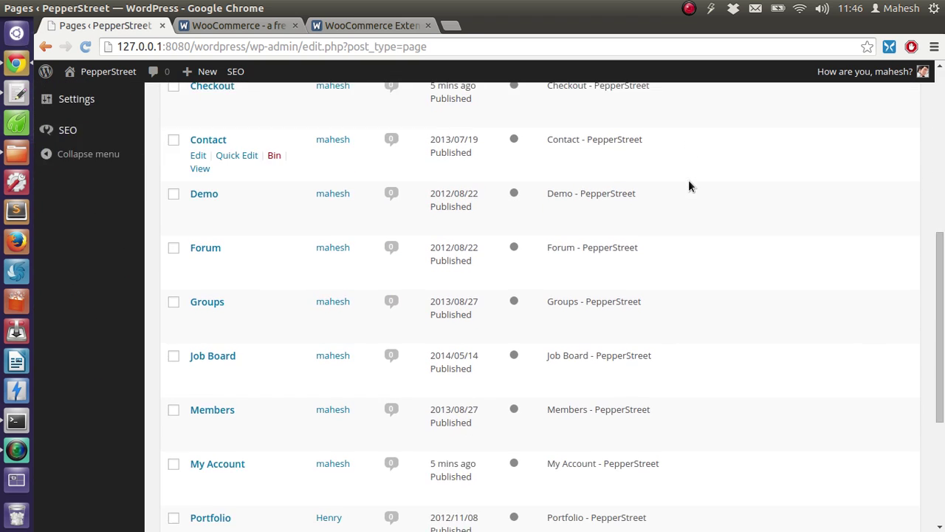
scroll(688, 186, down, 4)
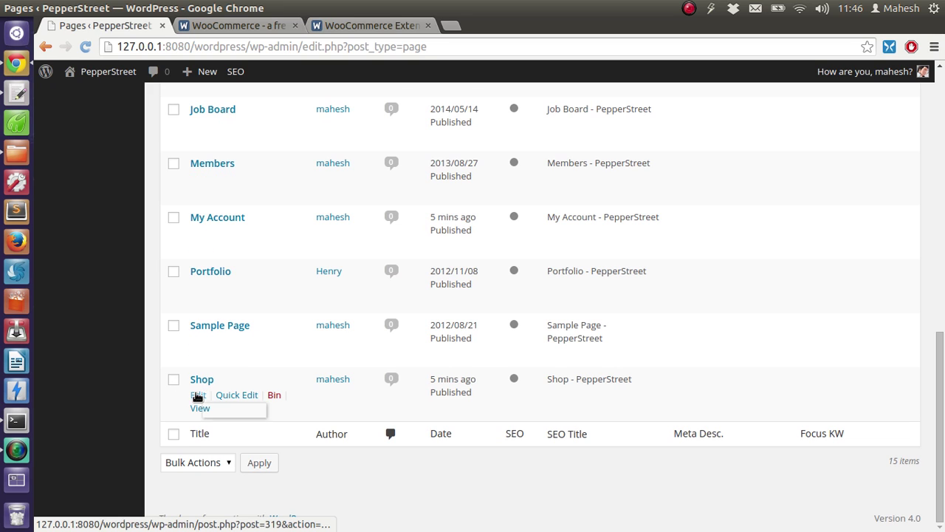
click(196, 396)
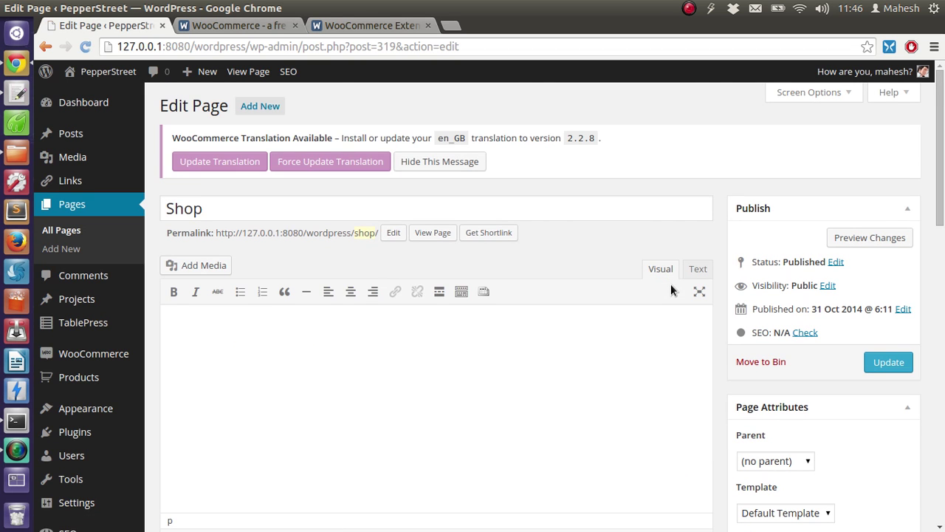
Look through the Shop page's content area, SEO fields, page attributes, and portfolio and background options
scroll(944, 199, down, 3)
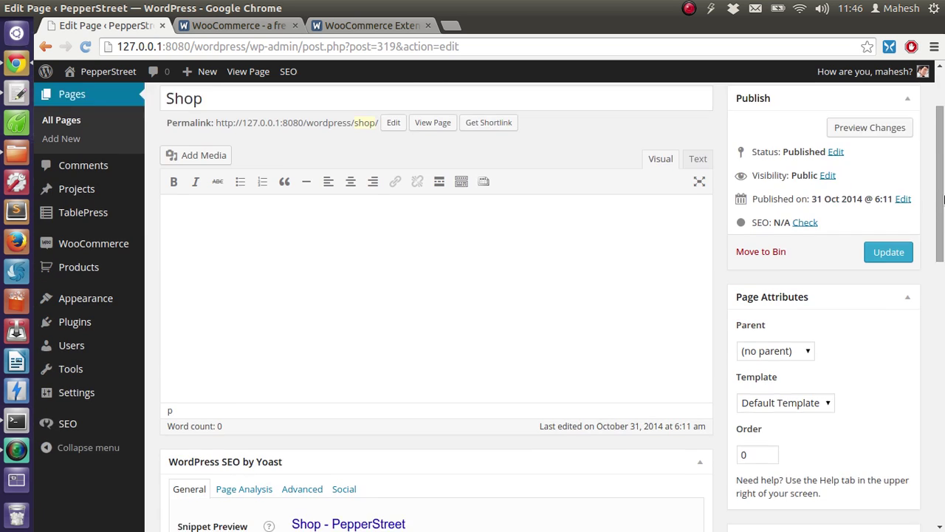
scroll(944, 199, down, 10)
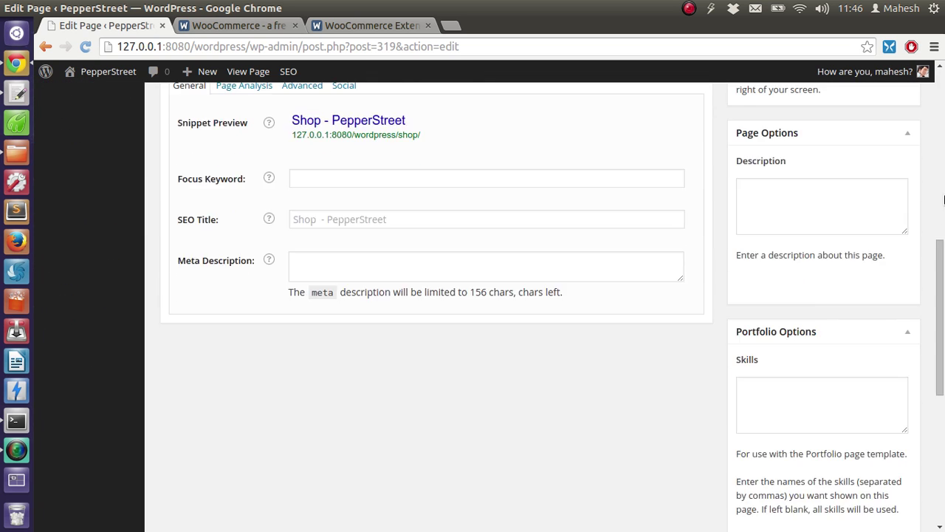
scroll(943, 199, down, 4)
scroll(944, 200, down, 6)
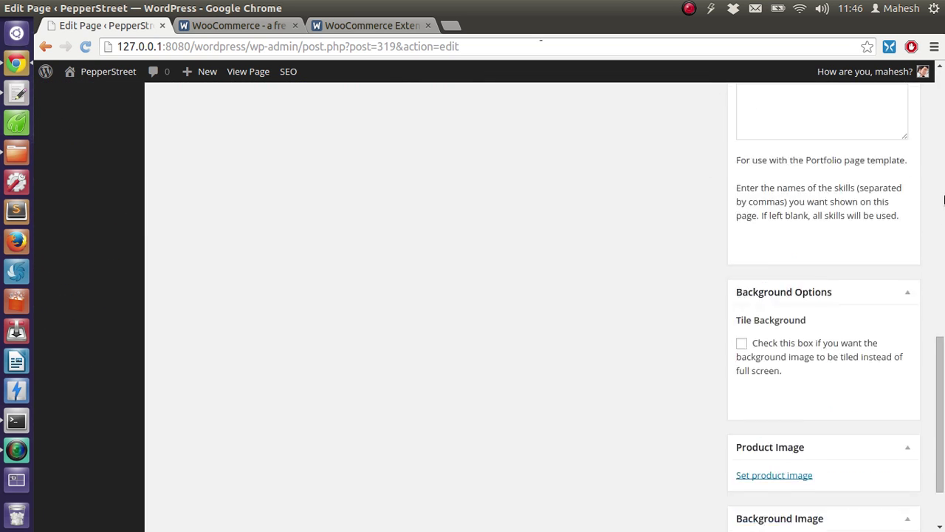
scroll(934, 206, up, 17)
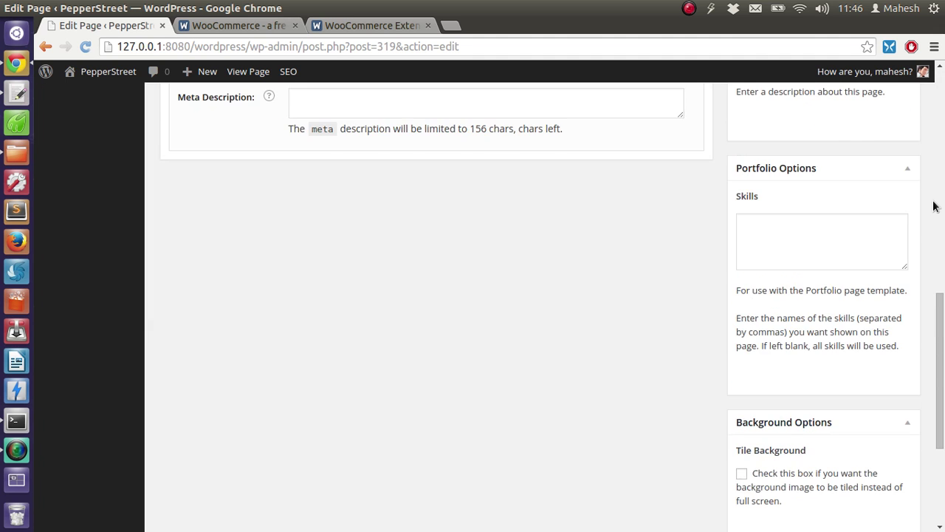
scroll(933, 206, up, 5)
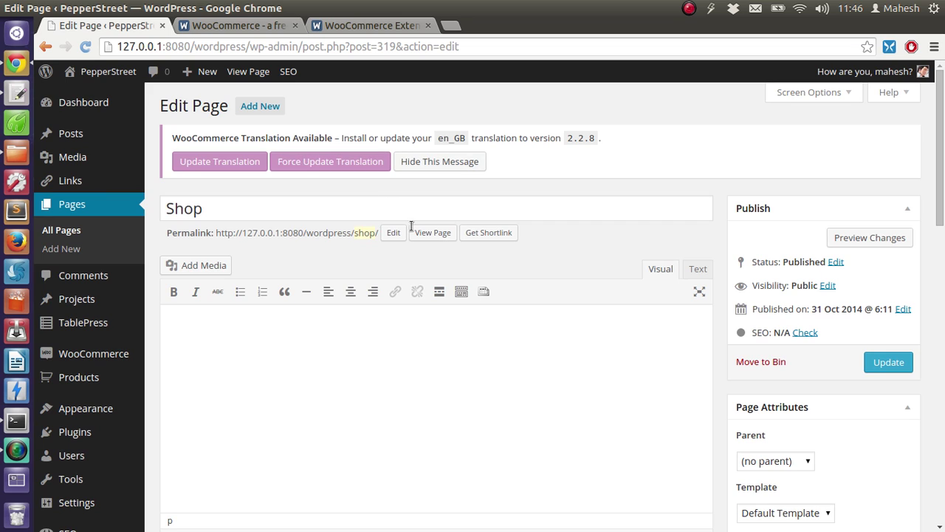
View the live Shop page in a separate tab, check its product listing and close the tab
right_click(434, 238)
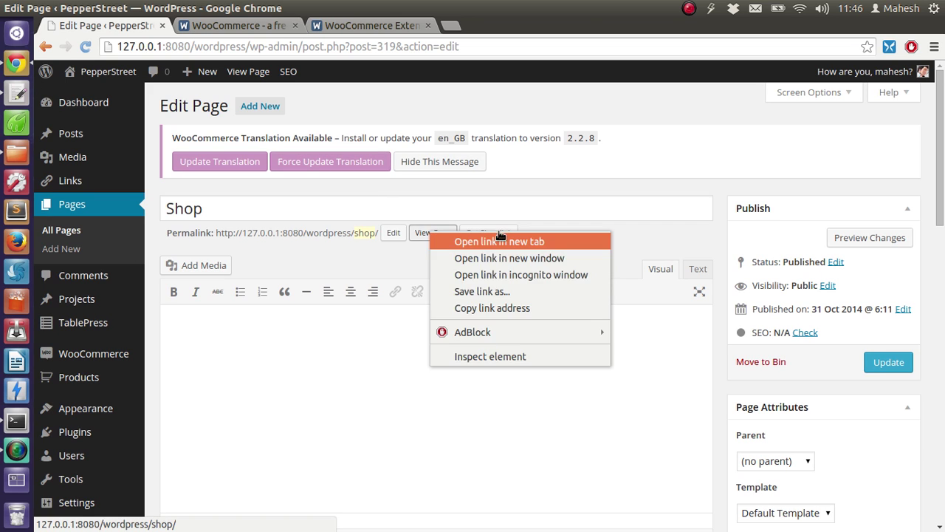
click(500, 240)
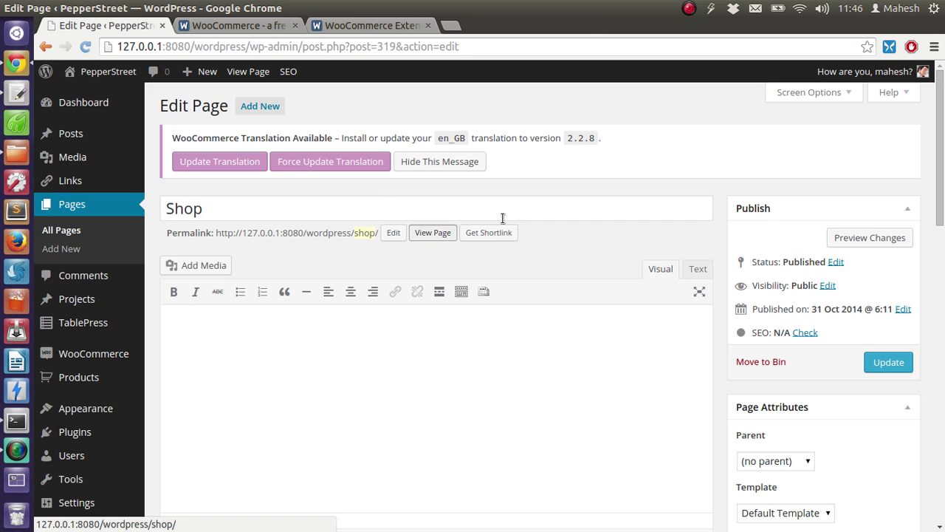
click(248, 25)
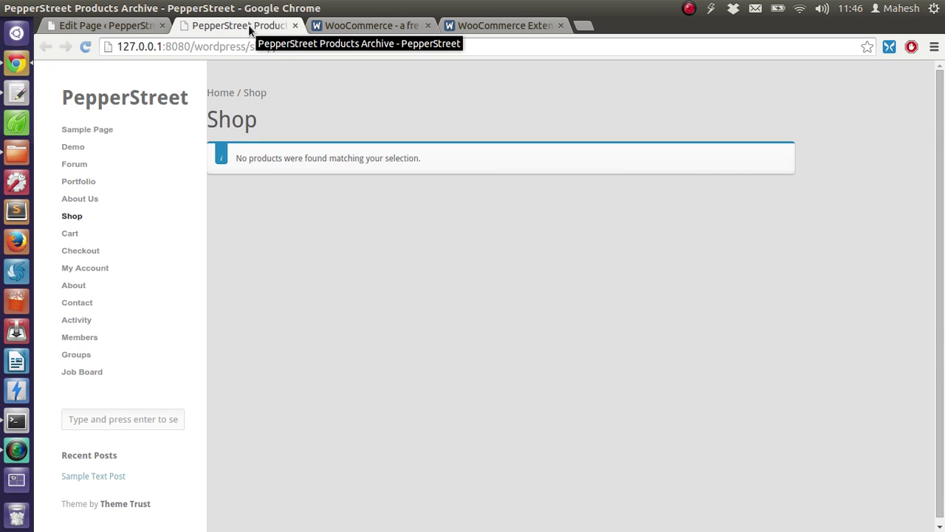
drag(250, 159, 421, 157)
click(392, 145)
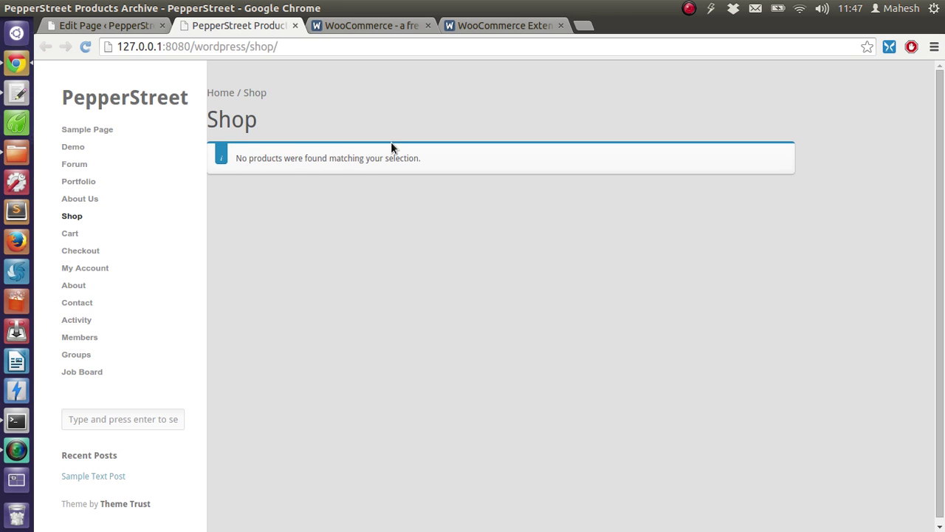
click(295, 25)
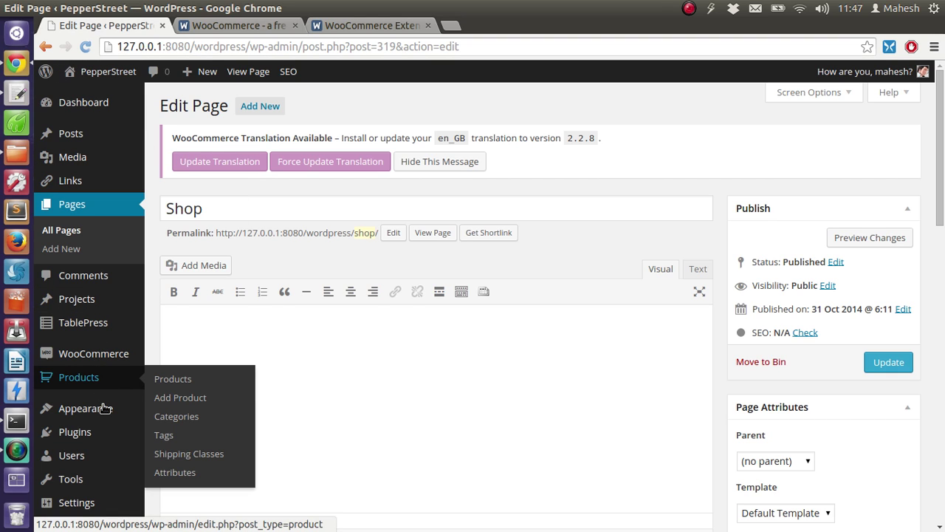
Activate the Twenty Eleven theme from the site's installed themes
mouse_move(105, 407)
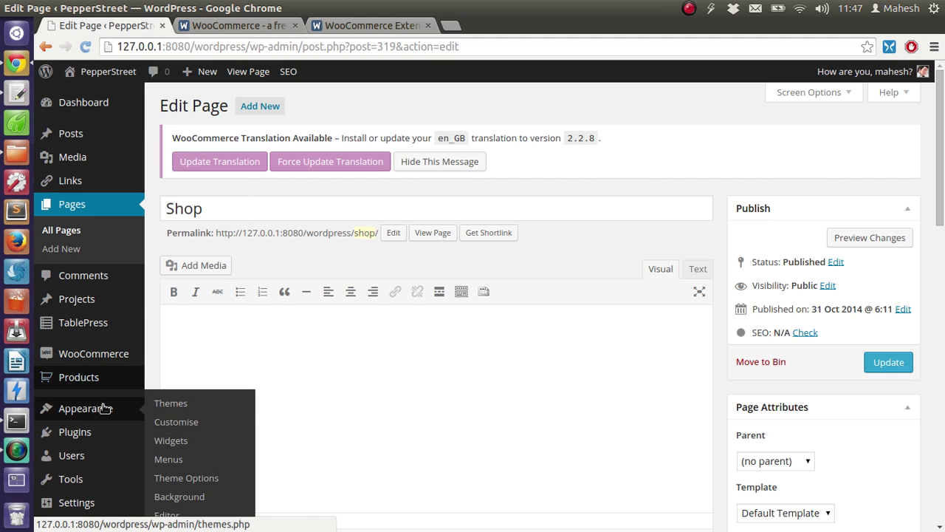
click(191, 403)
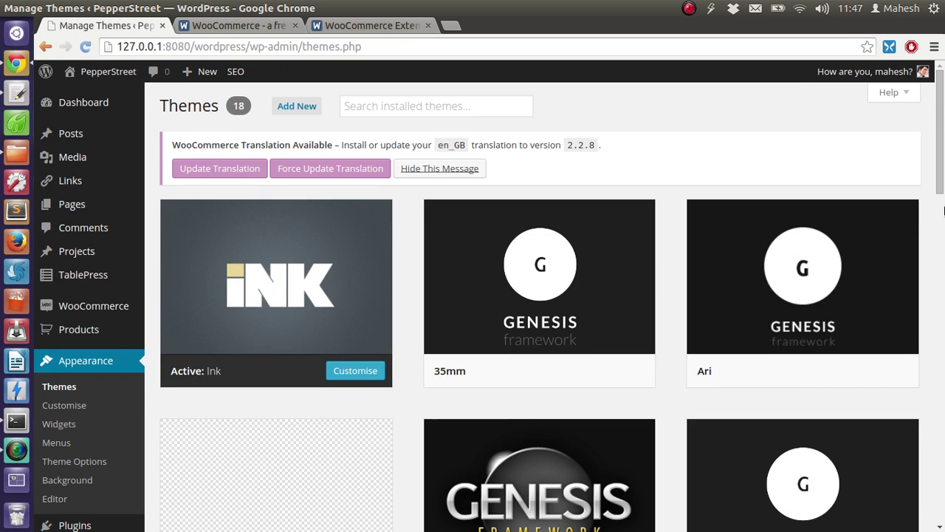
scroll(943, 210, down, 5)
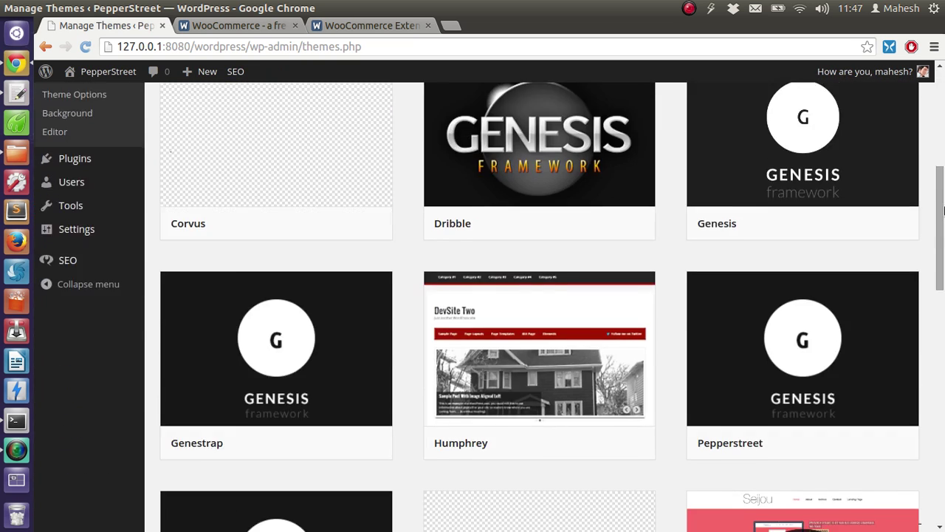
scroll(944, 210, down, 3)
scroll(944, 211, down, 2)
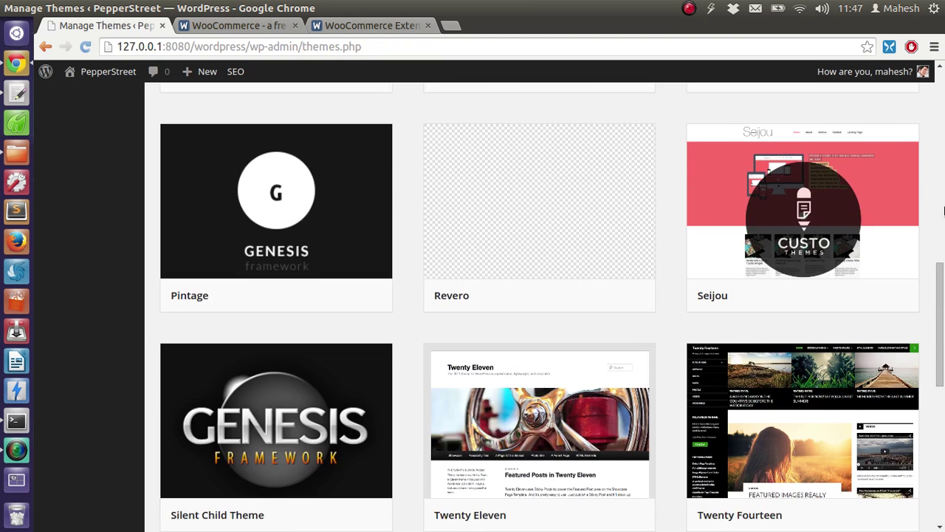
scroll(944, 211, down, 2)
mouse_move(527, 262)
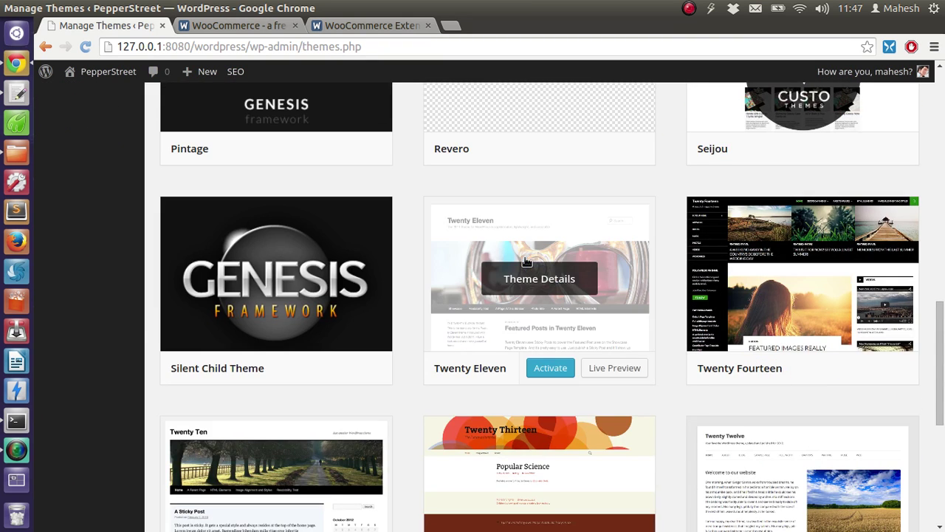
click(550, 368)
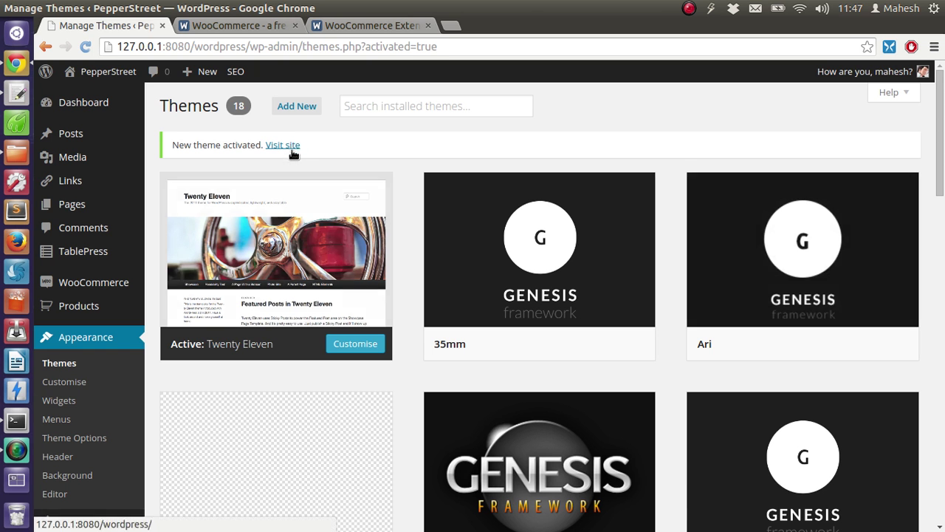
Visit the site in a new tab and look over its home page with the Twenty Eleven theme
right_click(294, 150)
click(338, 152)
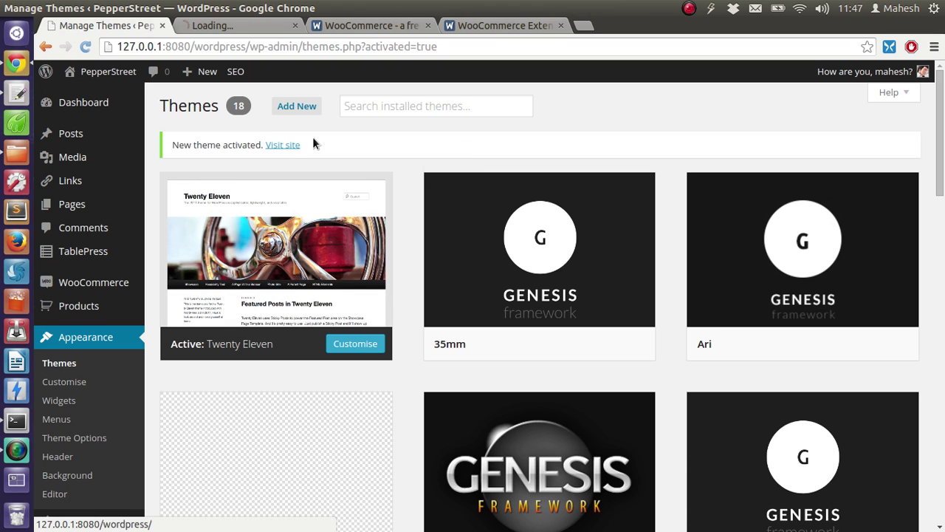
click(244, 30)
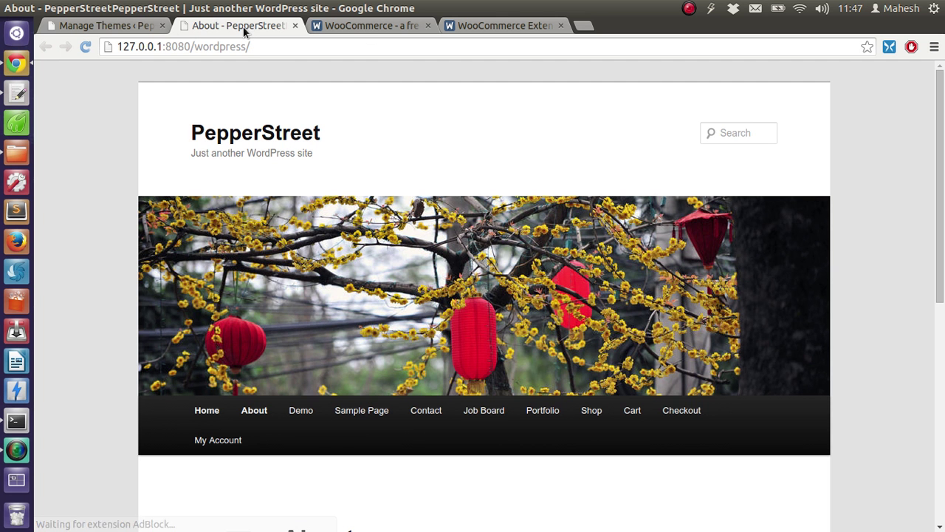
scroll(101, 227, down, 3)
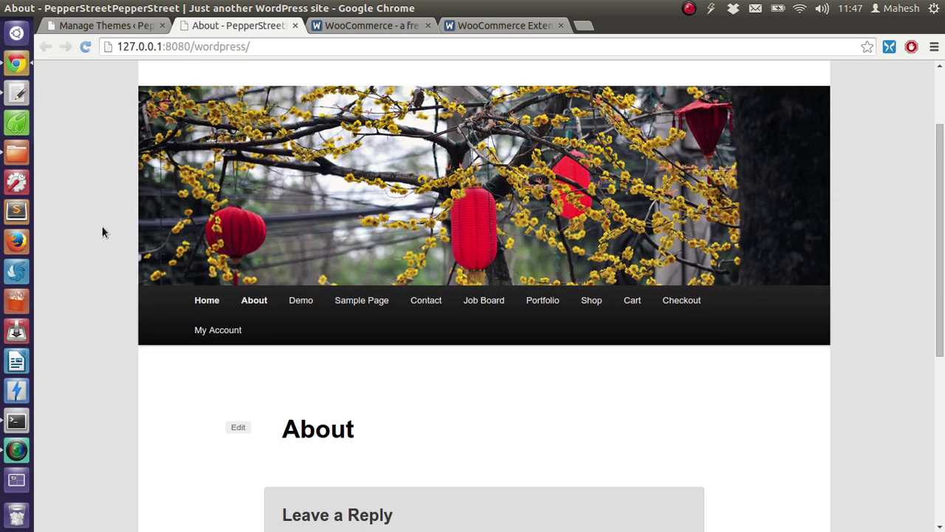
scroll(101, 228, down, 5)
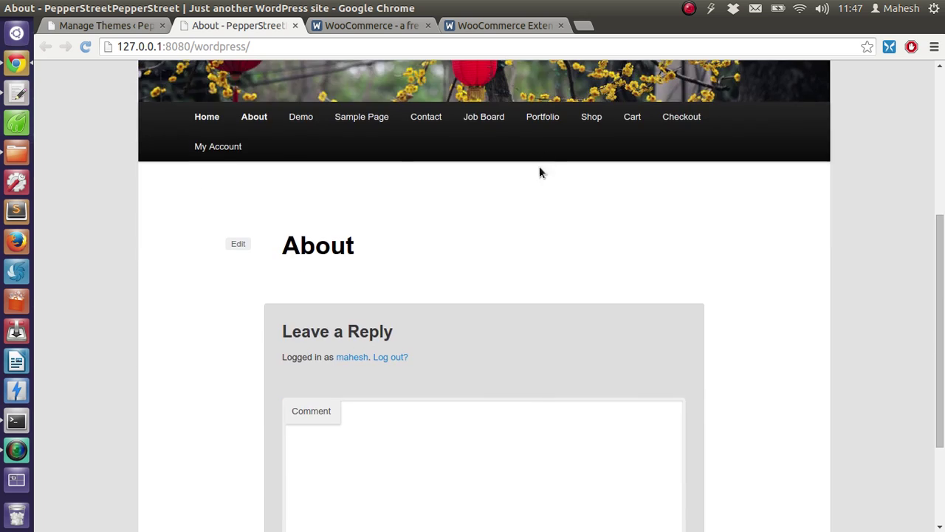
Open the Shop page from the site's navigation and check its product listing
click(589, 117)
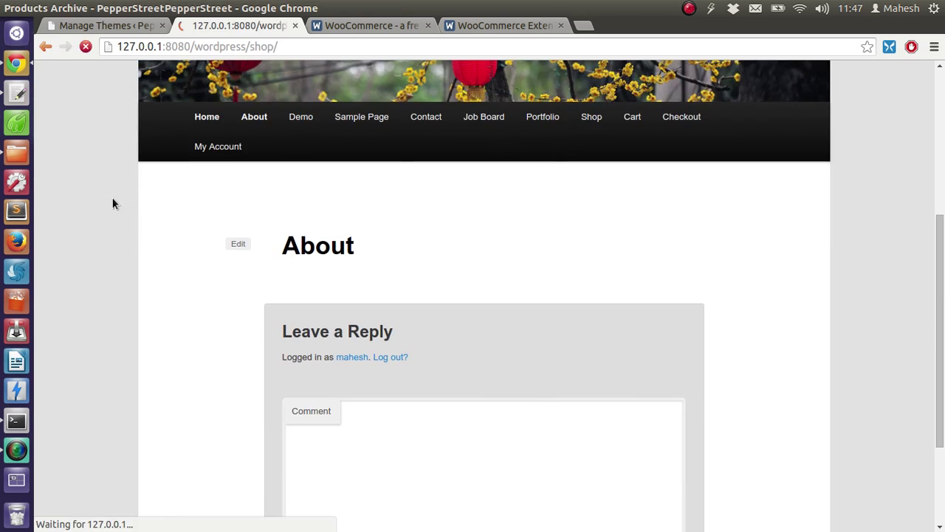
scroll(113, 195, down, 3)
scroll(114, 200, down, 6)
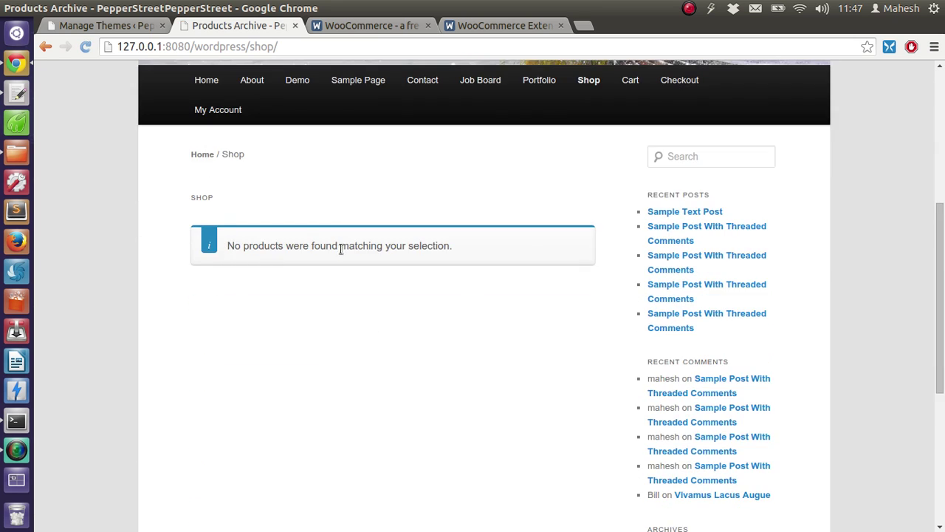
drag(226, 246, 475, 259)
click(477, 257)
Return to the site's admin and open the form for adding a new product
click(125, 27)
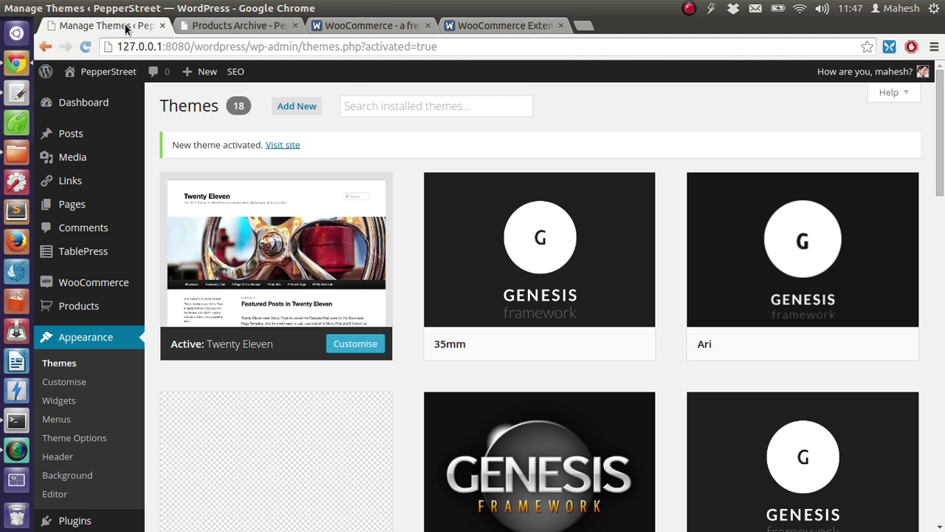
scroll(139, 213, down, 2)
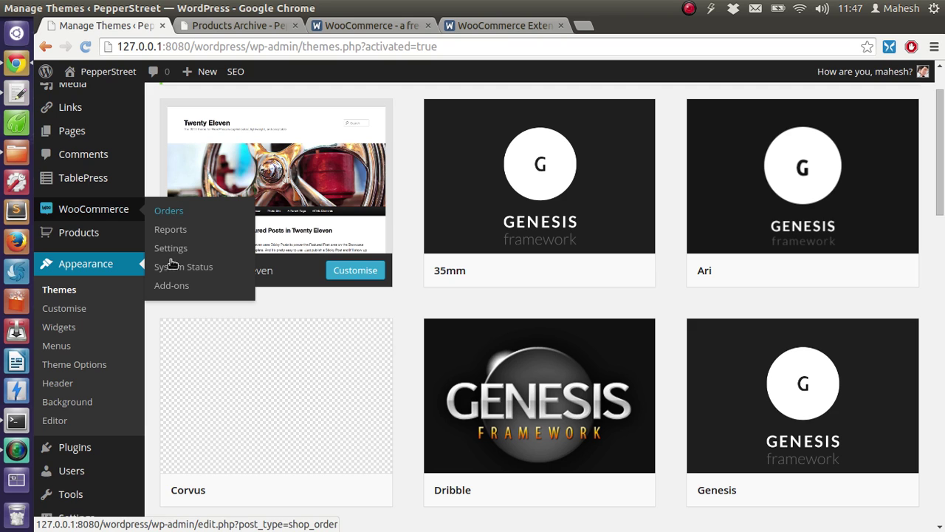
mouse_move(108, 233)
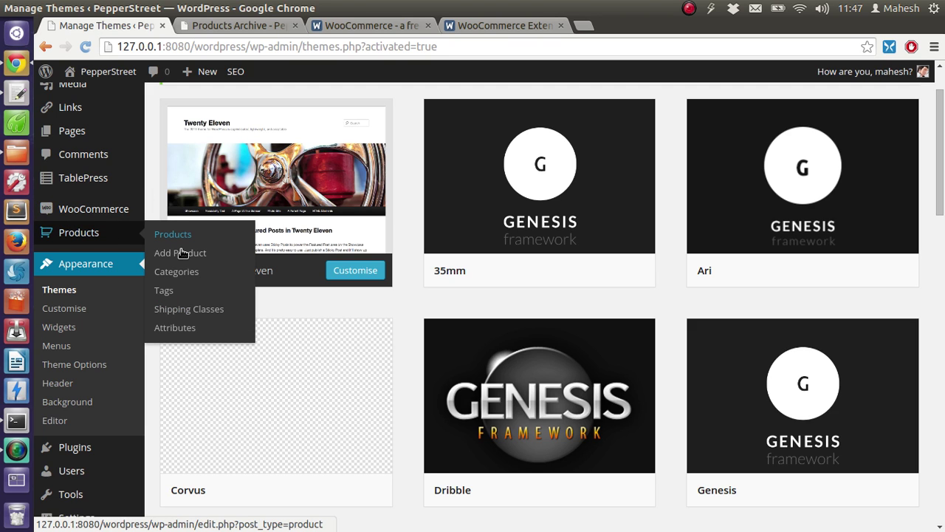
click(243, 251)
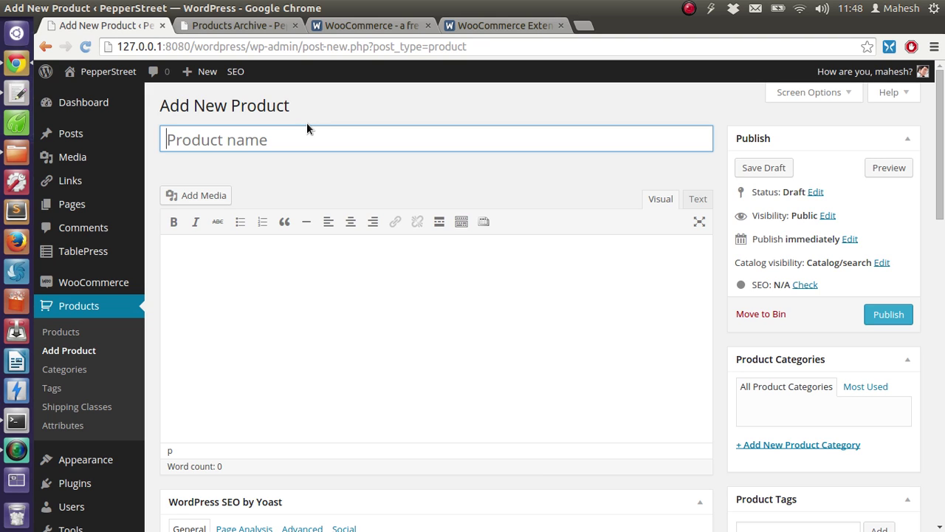
Name the new product "Quotebook"
text(Co)
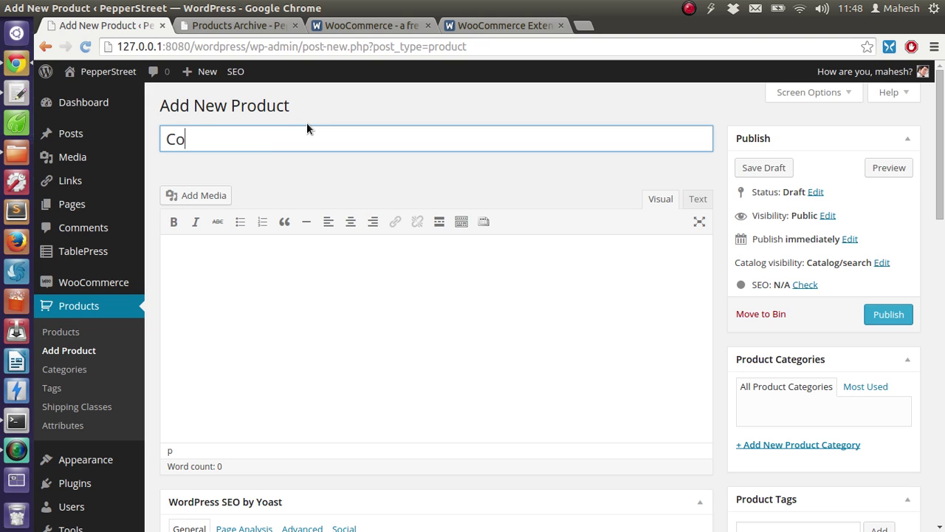
text(mic)
key(BackSpace)
key(BackSpace)
key(BackSpace)
key(BackSpace)
key(BackSpace)
text(Quotebook)
Enter "Collectionn of Quotes ebook" as the product's main description
click(274, 259)
text(Cooo)
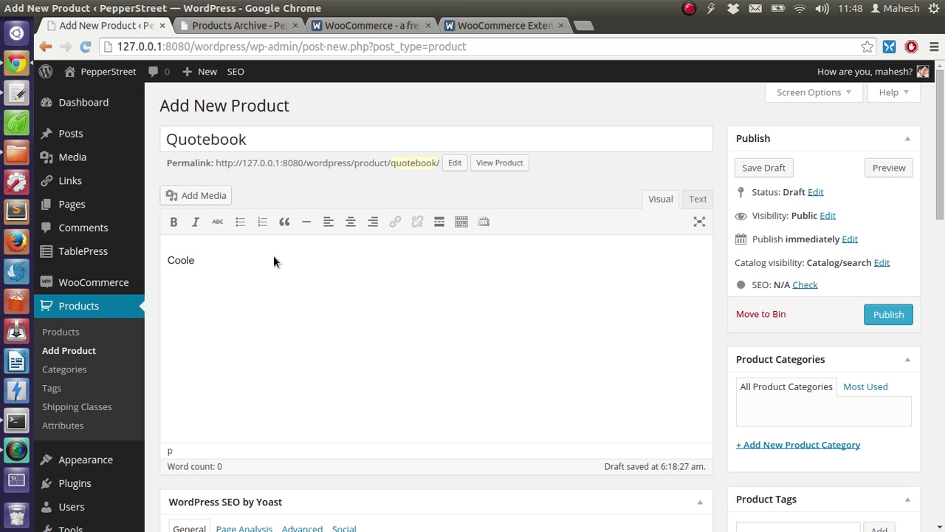
key(BackSpace)
key(BackSpace)
key(BackSpace)
text(ollectionn of Quotes ebook)
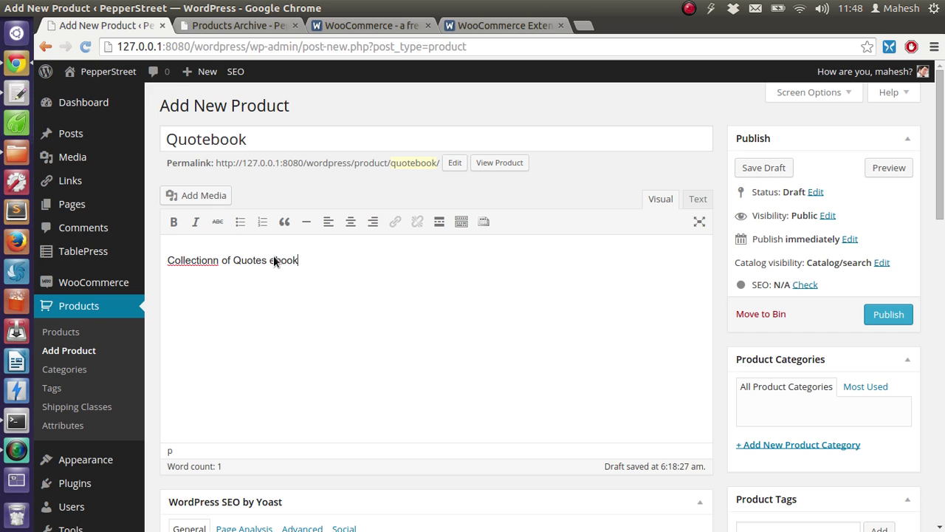
Start setting the product image and open the file chooser to upload a new picture
scroll(500, 299, down, 3)
scroll(499, 300, down, 4)
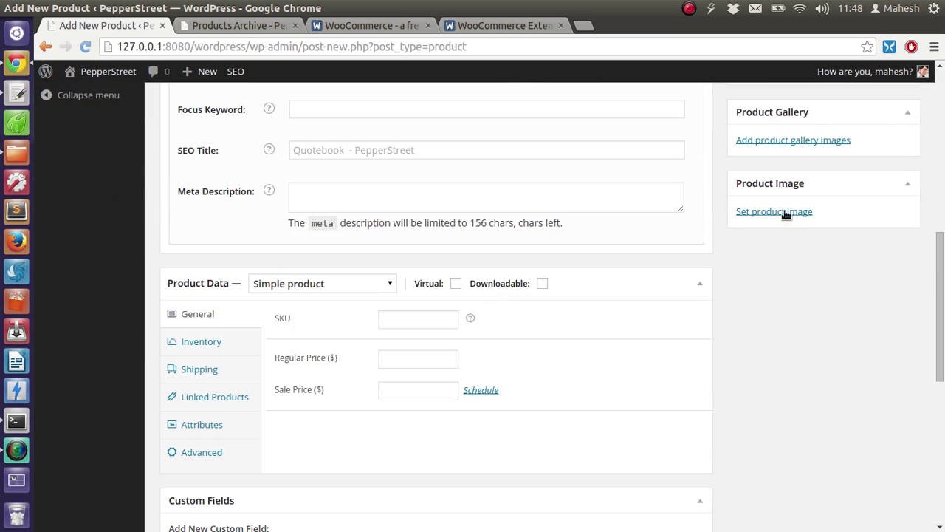
click(787, 215)
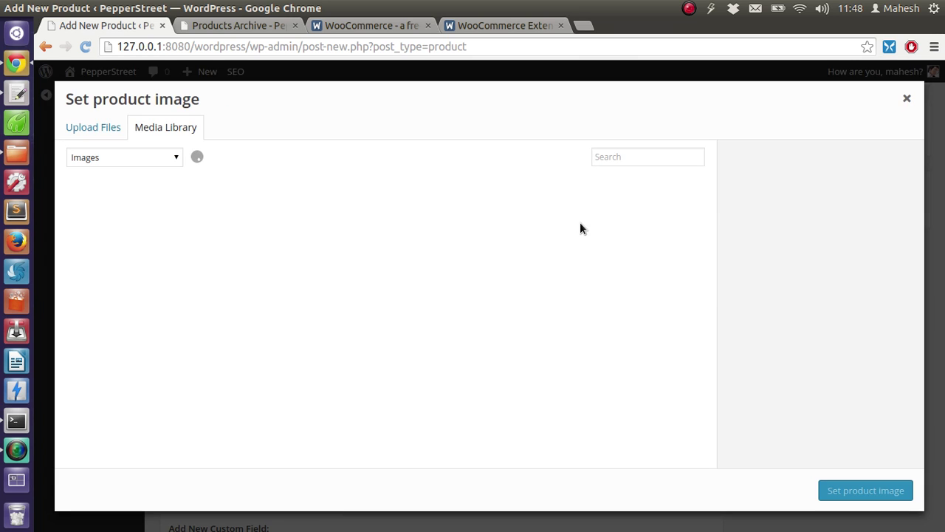
click(101, 129)
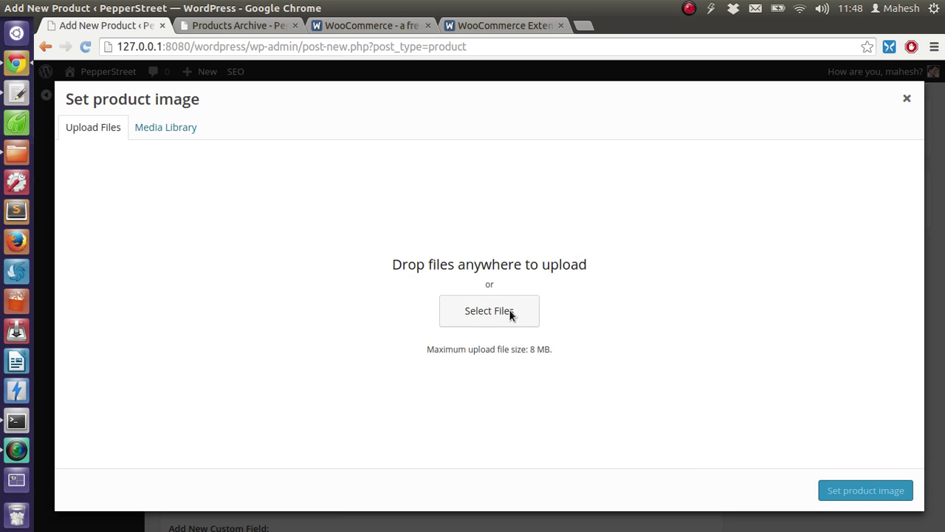
click(510, 314)
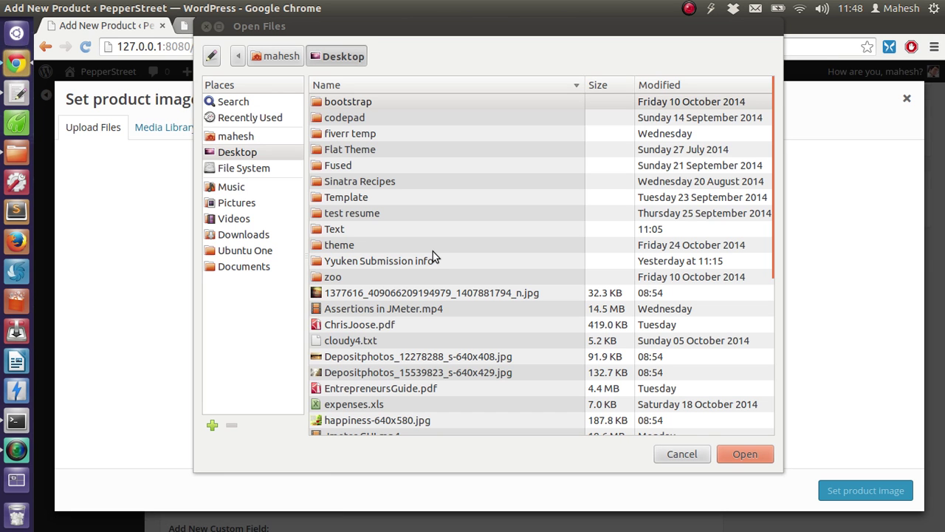
Upload b1.jpg from the theme folder on the Desktop and set it as the product image
scroll(433, 251, down, 6)
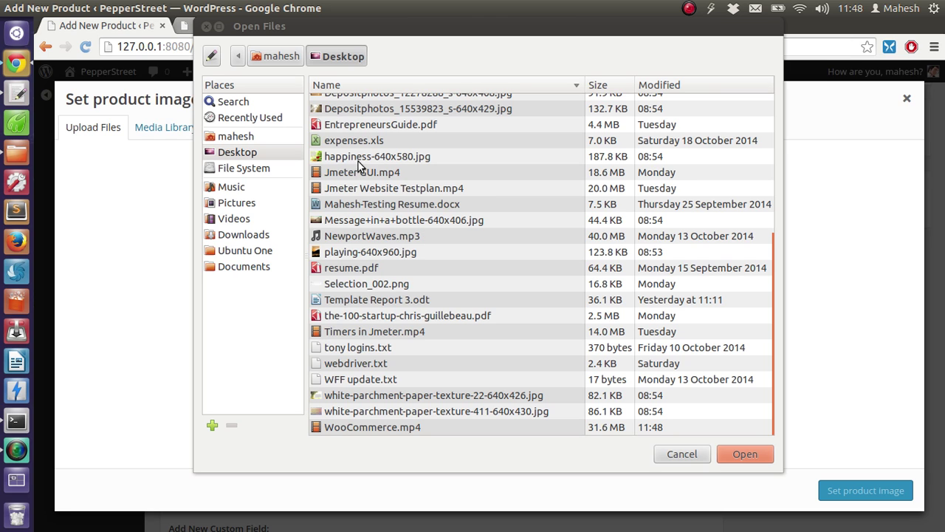
scroll(483, 184, up, 1)
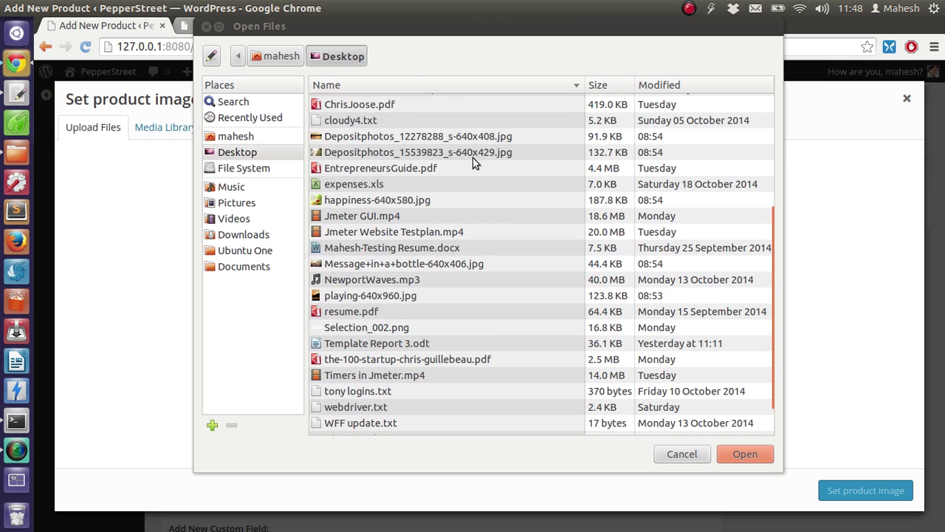
scroll(497, 231, down, 1)
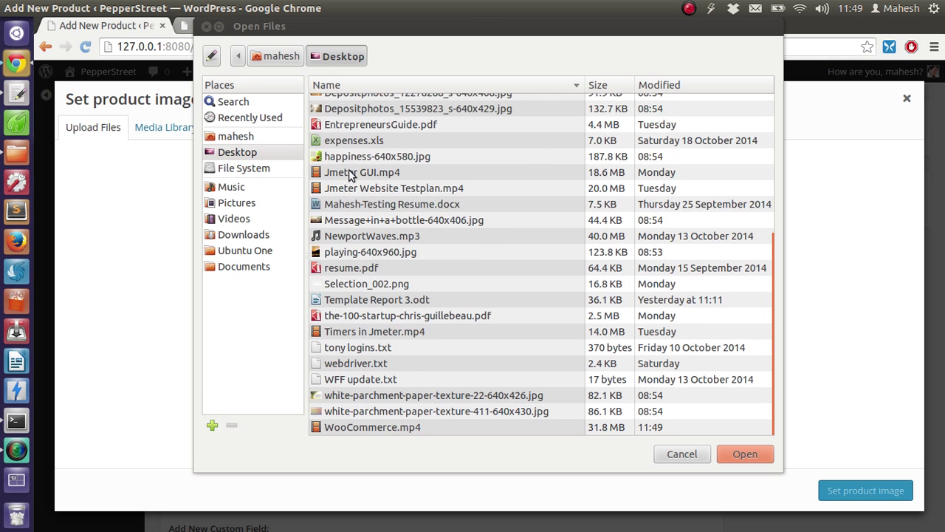
scroll(348, 169, up, 5)
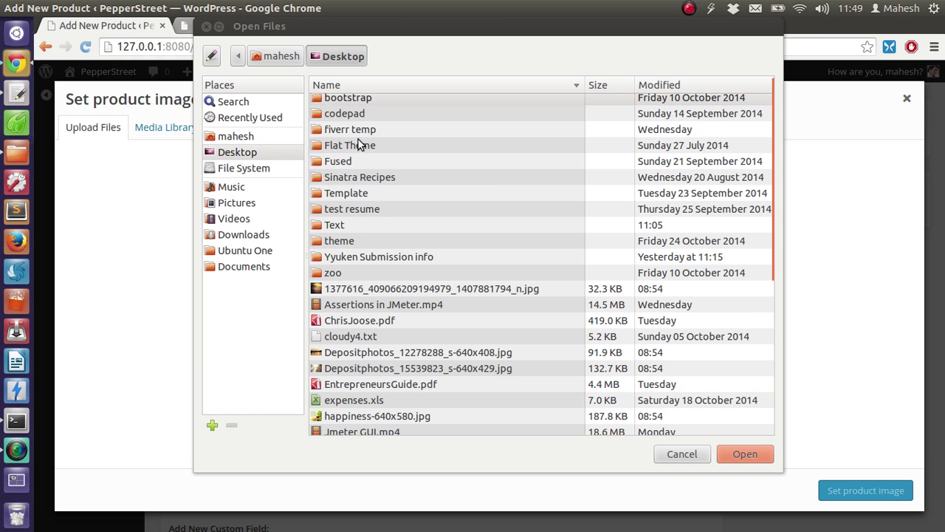
double_click(413, 239)
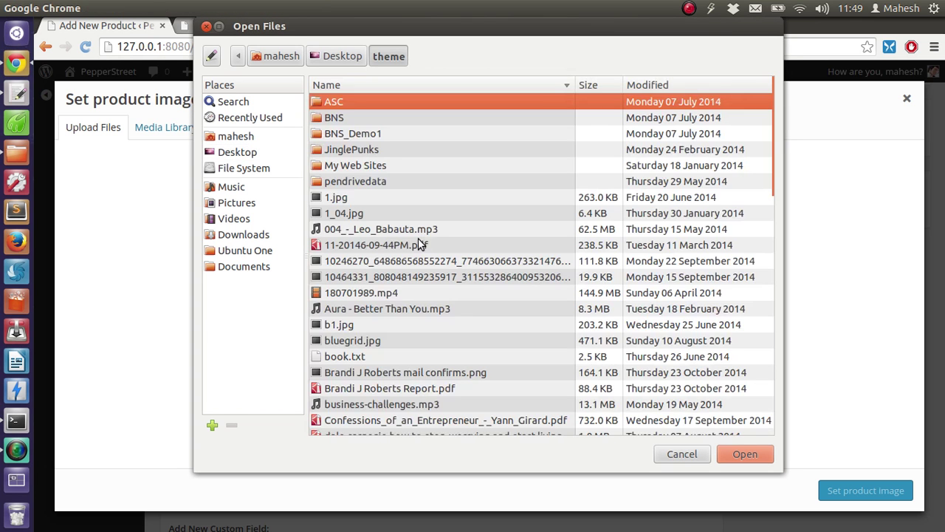
scroll(418, 245, down, 3)
click(358, 256)
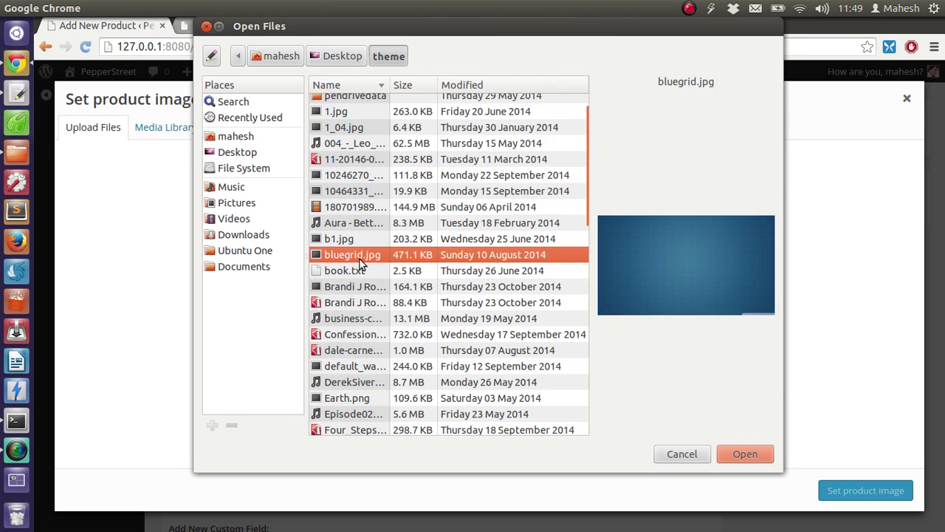
click(345, 239)
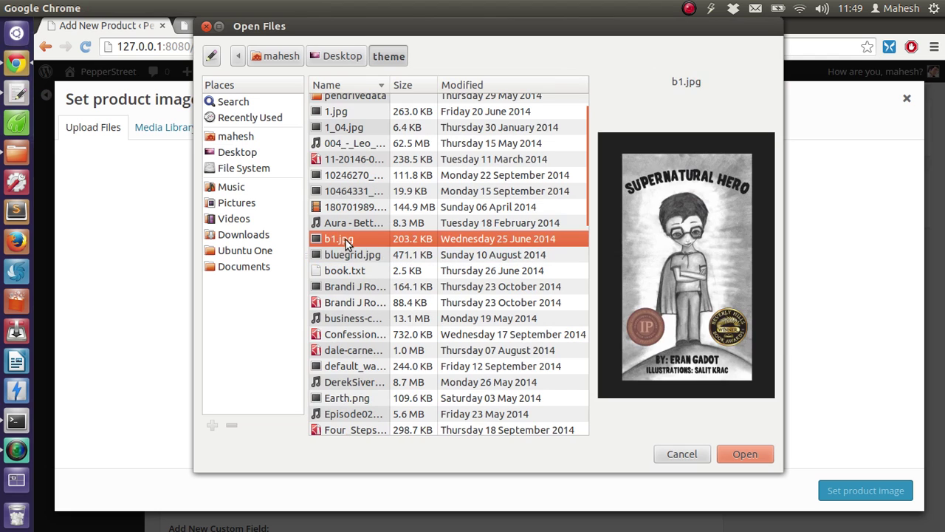
click(745, 447)
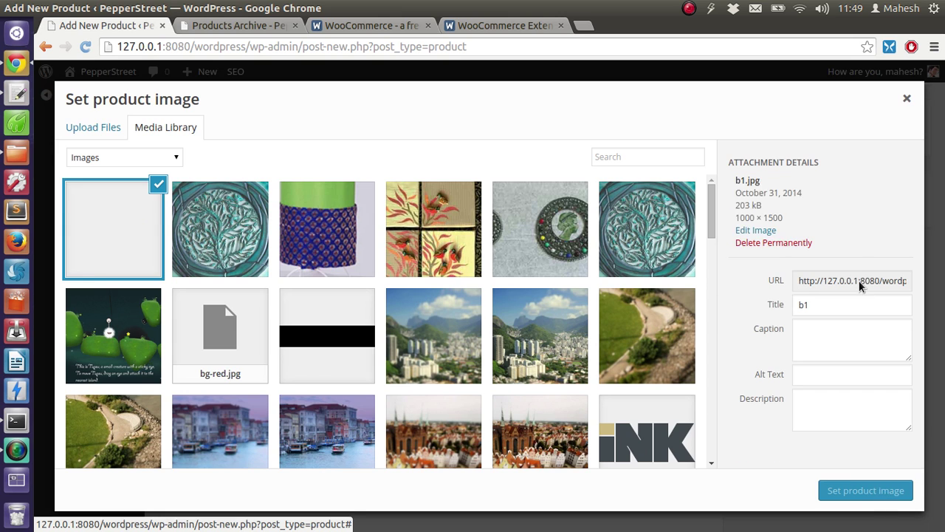
click(854, 492)
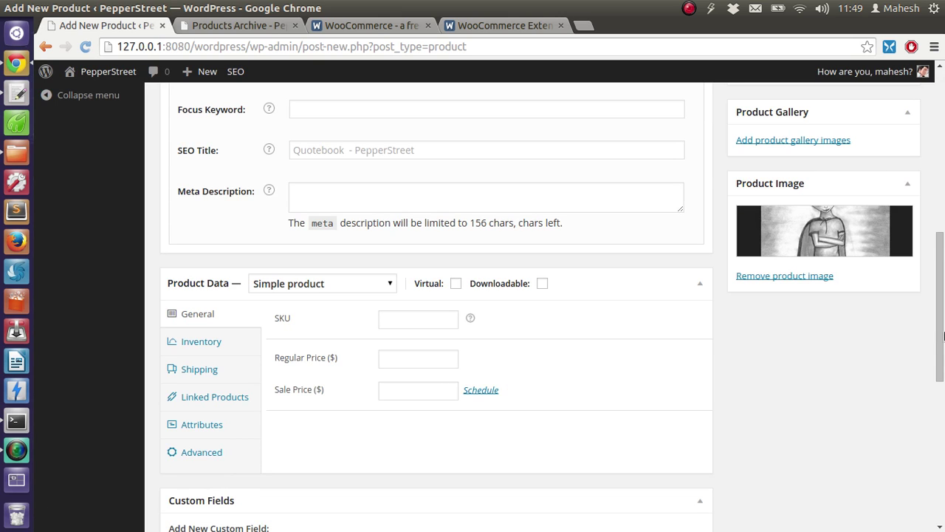
Publish the Quotebook product
scroll(943, 318, up, 6)
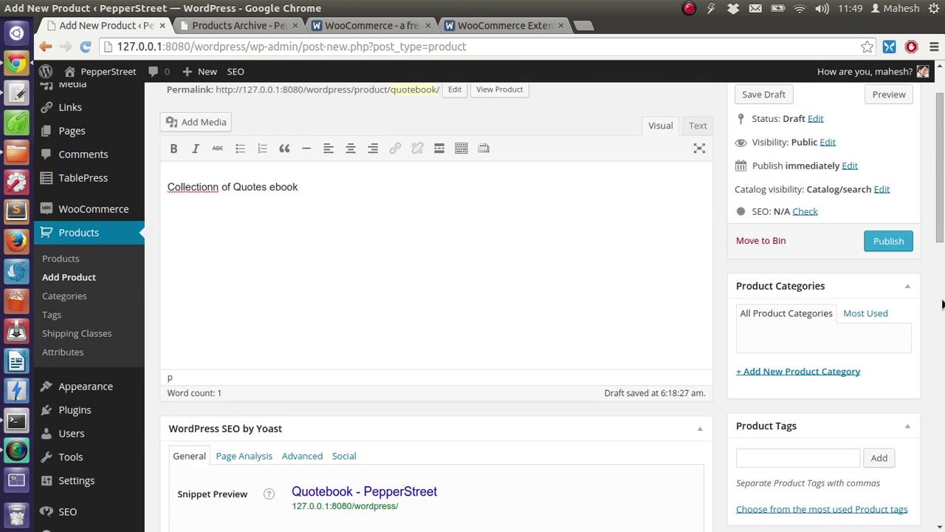
scroll(942, 304, up, 2)
click(892, 317)
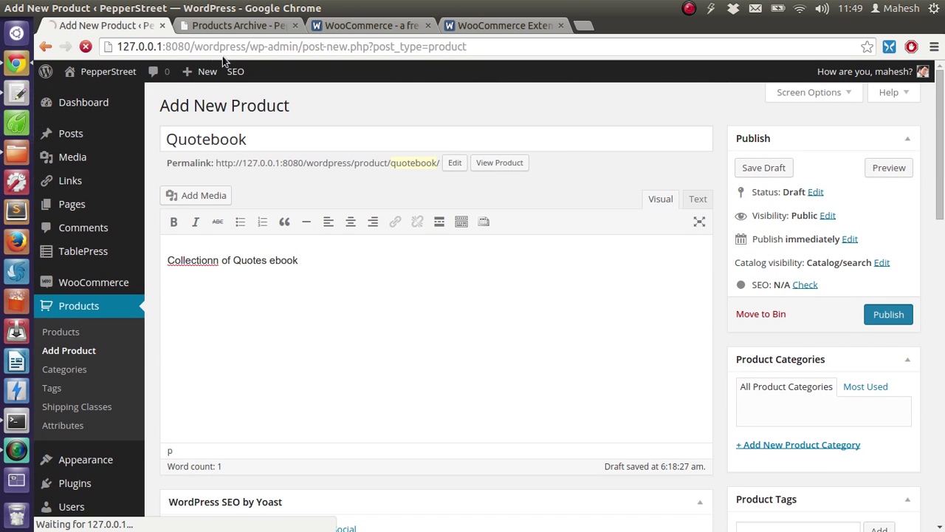
Reload the live Shop page and check its listing for the published product
click(226, 26)
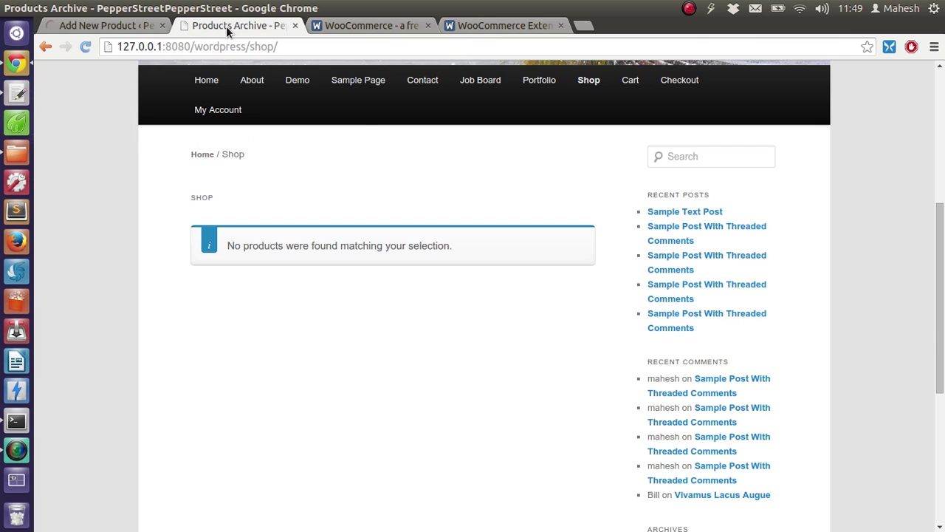
scroll(66, 141, up, 2)
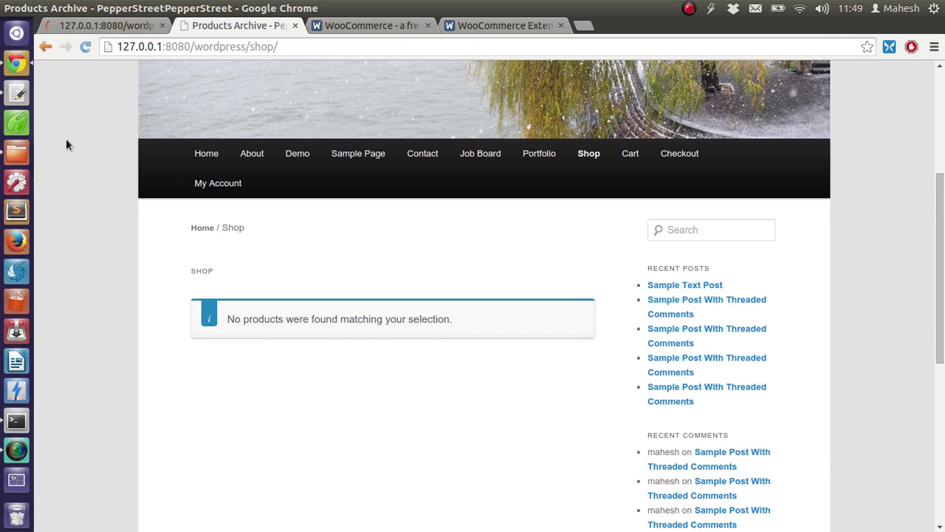
scroll(88, 111, up, 6)
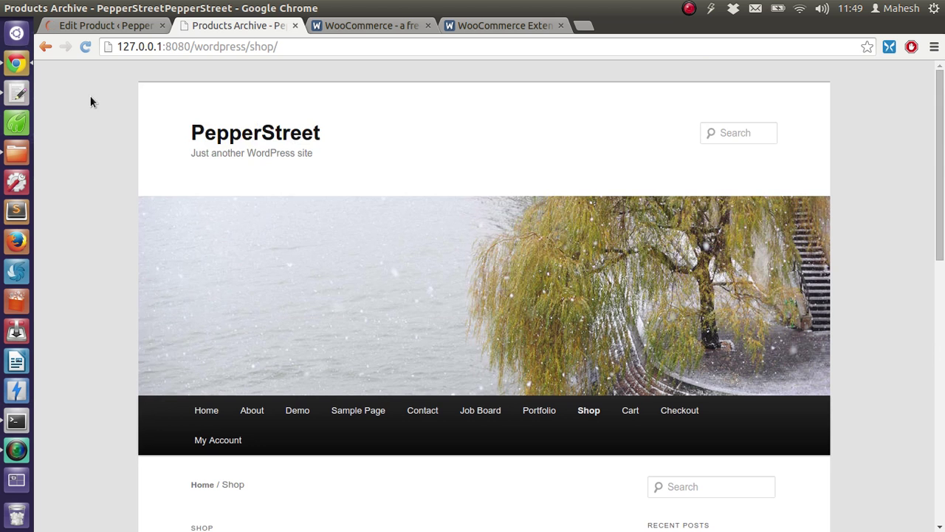
click(85, 46)
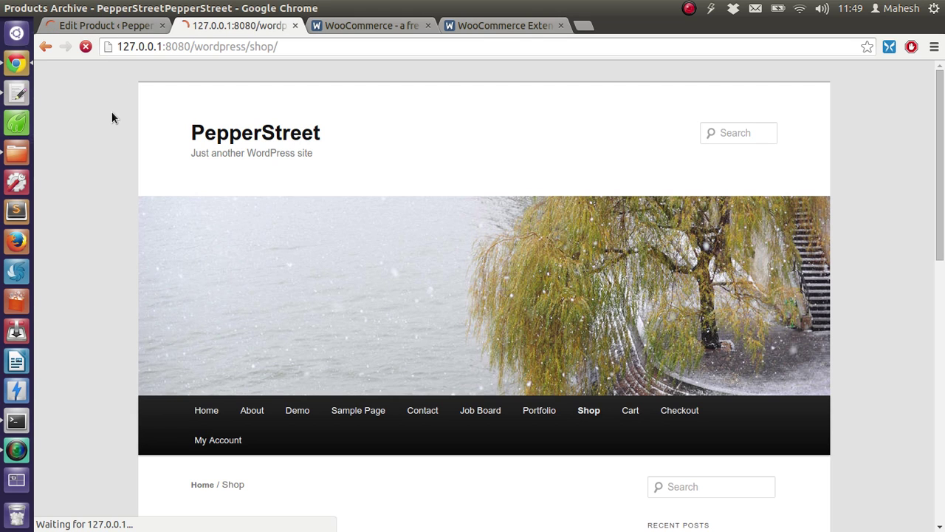
scroll(111, 117, down, 3)
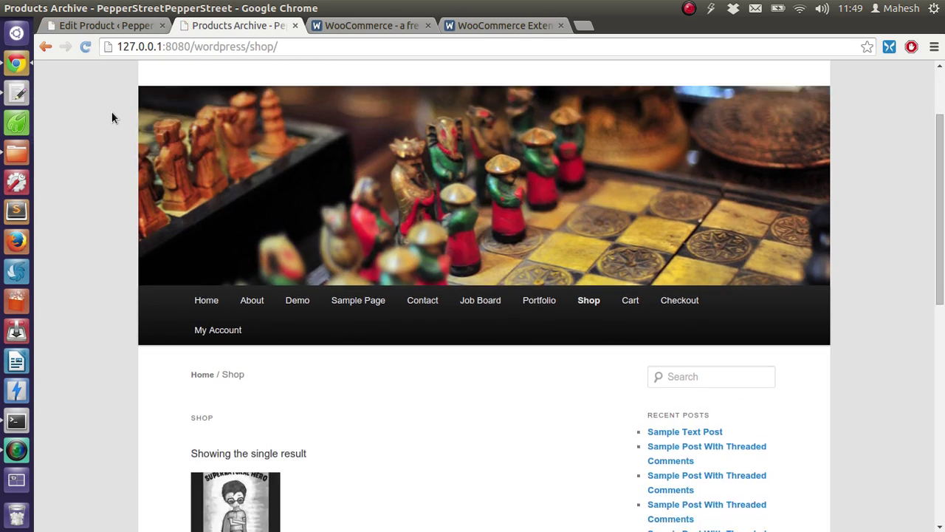
scroll(112, 118, down, 9)
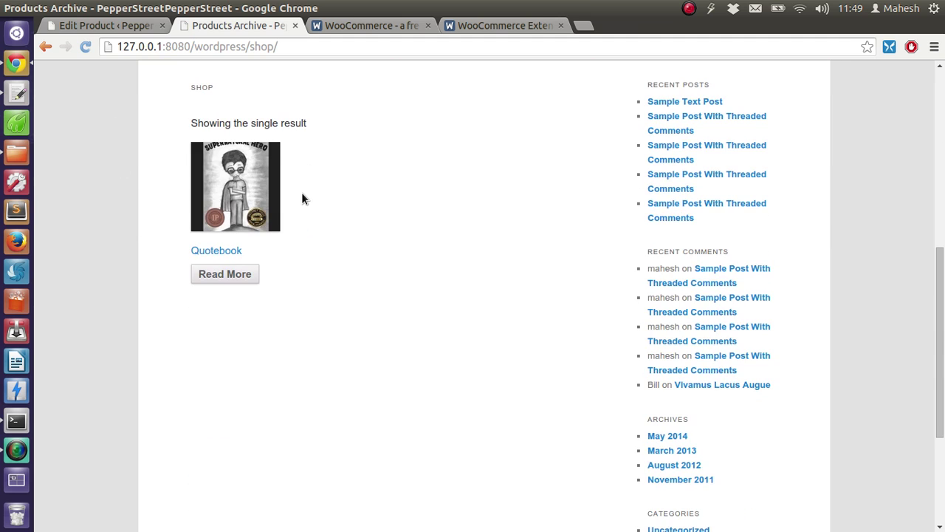
scroll(247, 196, up, 2)
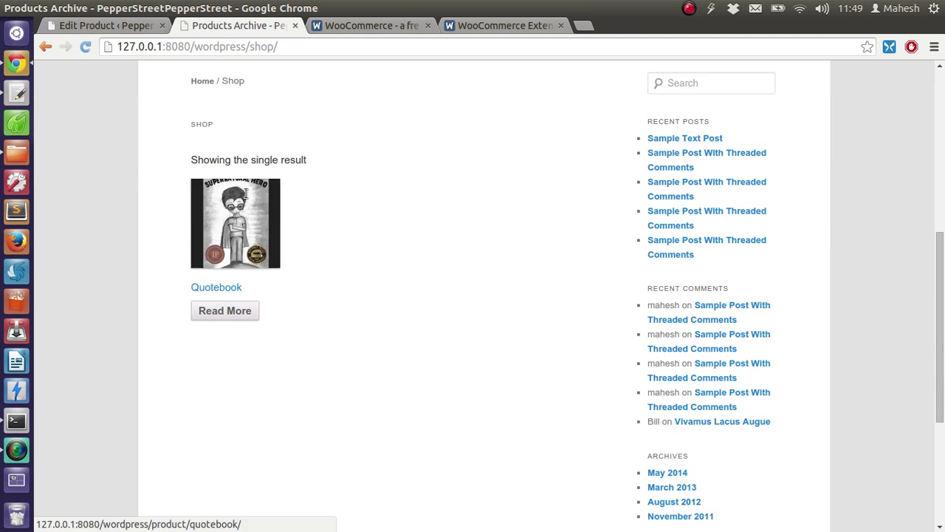
Open the Quotebook product page from the shop listing and examine its image, title and description
key(F5)
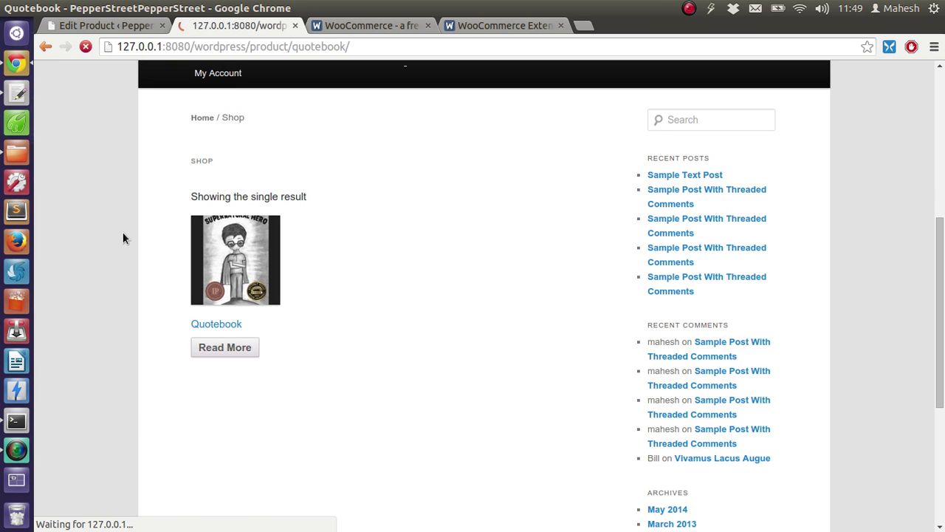
scroll(140, 231, down, 4)
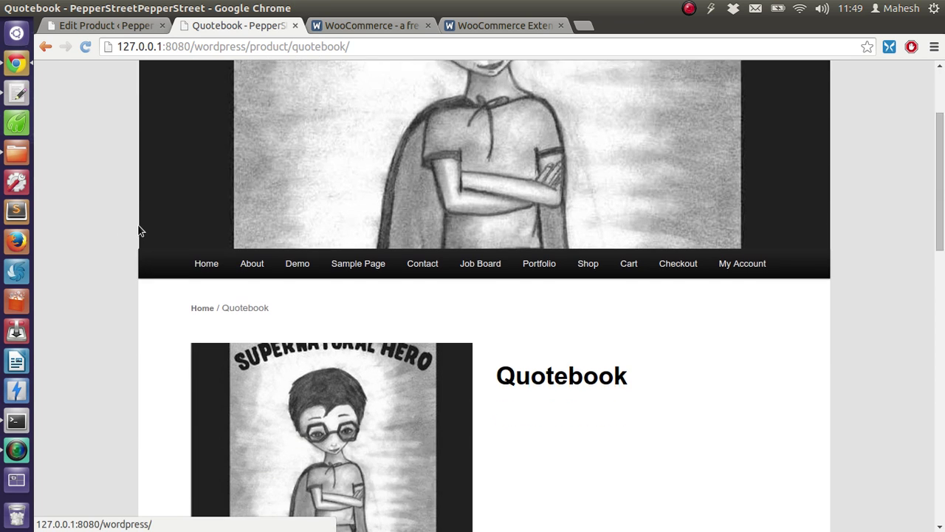
scroll(139, 232, down, 6)
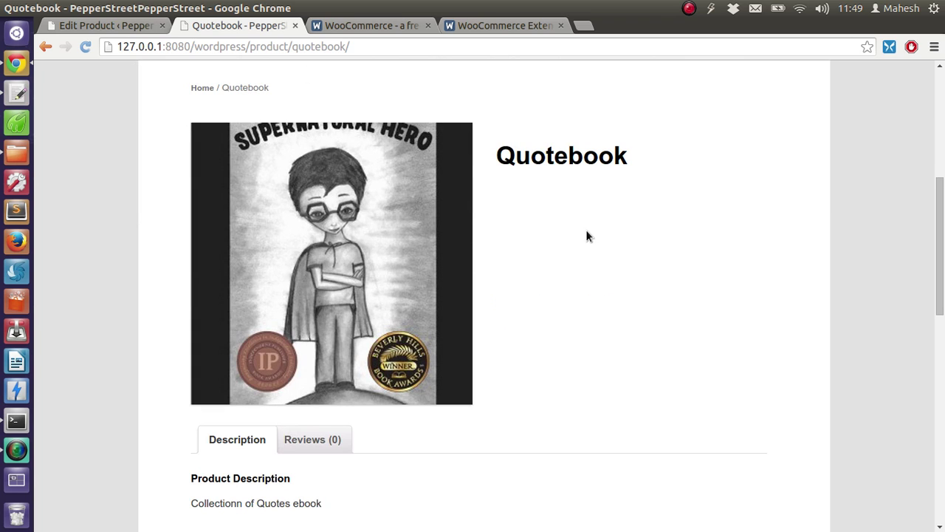
scroll(586, 235, down, 1)
drag(498, 119, 647, 139)
click(565, 169)
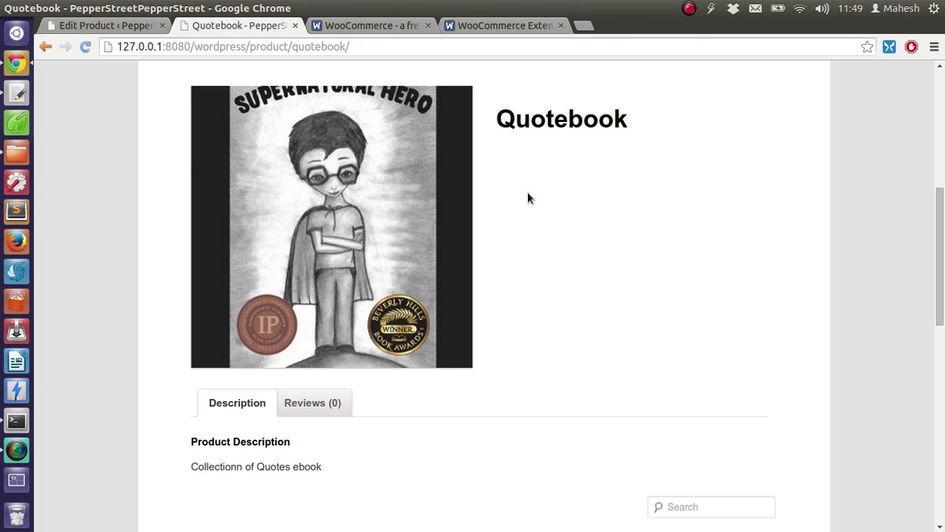
scroll(604, 296, down, 1)
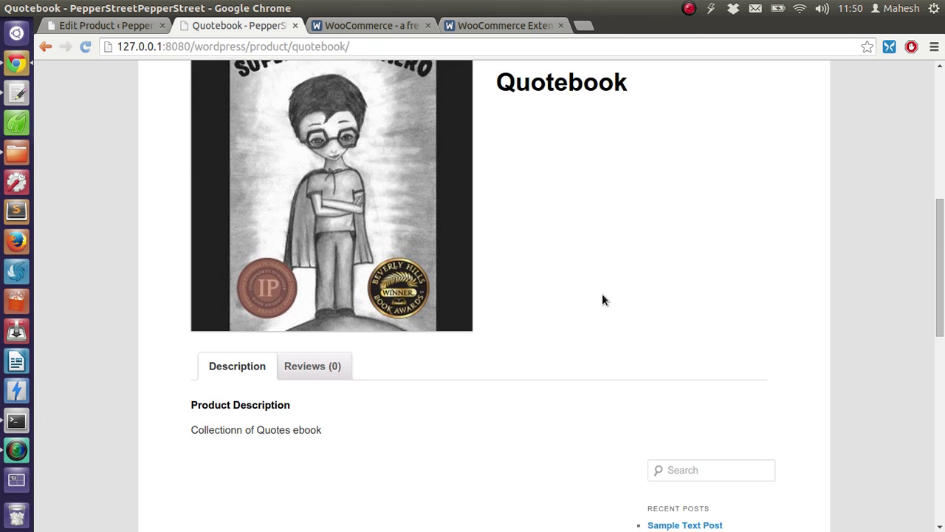
scroll(602, 299, down, 4)
triple_click(338, 292)
click(358, 294)
scroll(158, 295, down, 4)
scroll(158, 295, up, 7)
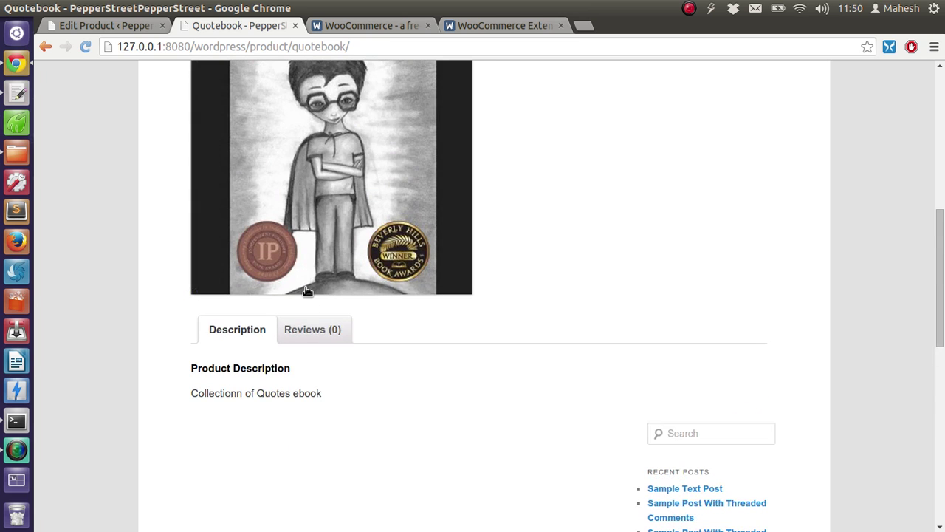
Open the Quotebook product's reviews and examine the star rating options and review form
click(311, 329)
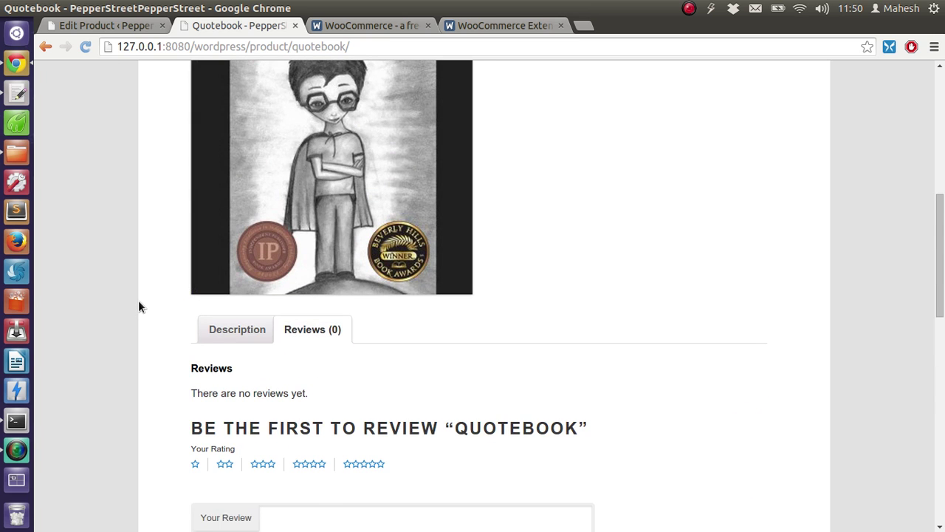
scroll(139, 307, down, 4)
click(346, 372)
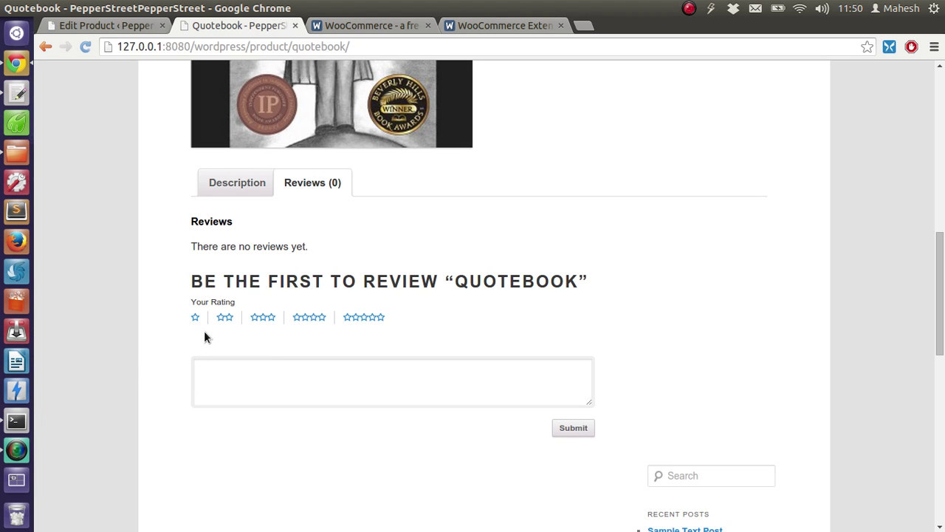
Return to the Quotebook edit page and look over its description, SEO, category and tag sections
click(115, 27)
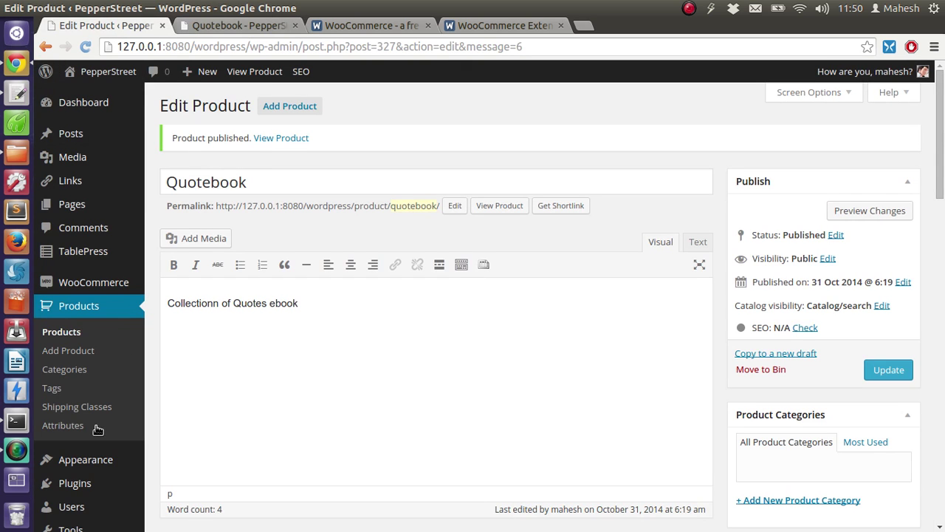
scroll(165, 324, down, 5)
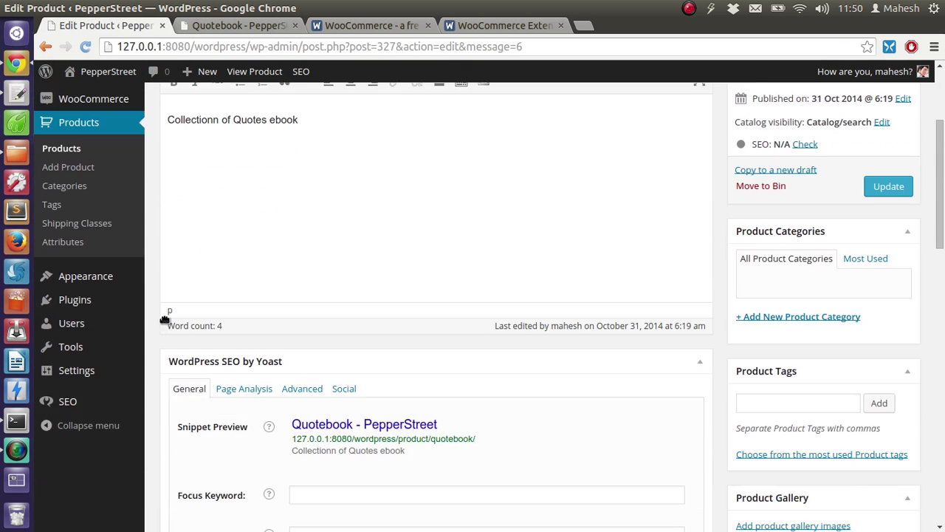
scroll(165, 319, down, 2)
scroll(164, 318, up, 7)
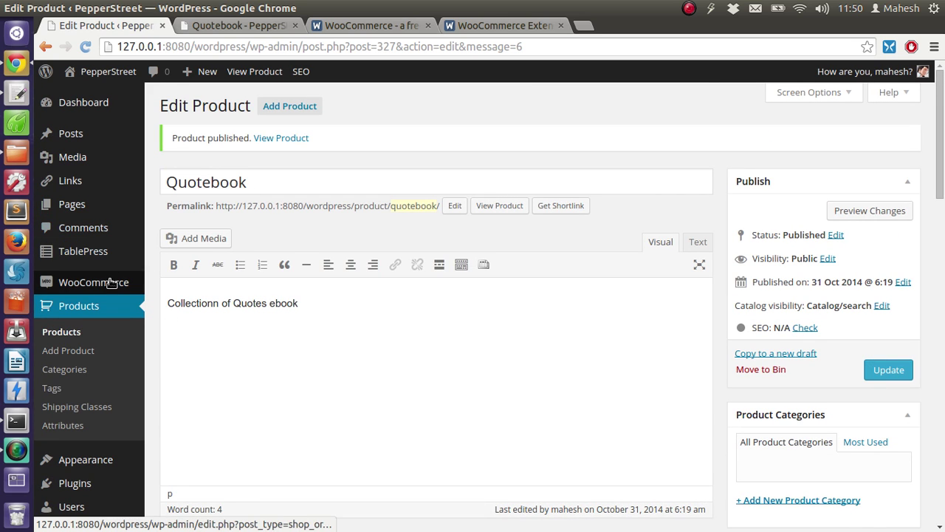
mouse_move(109, 282)
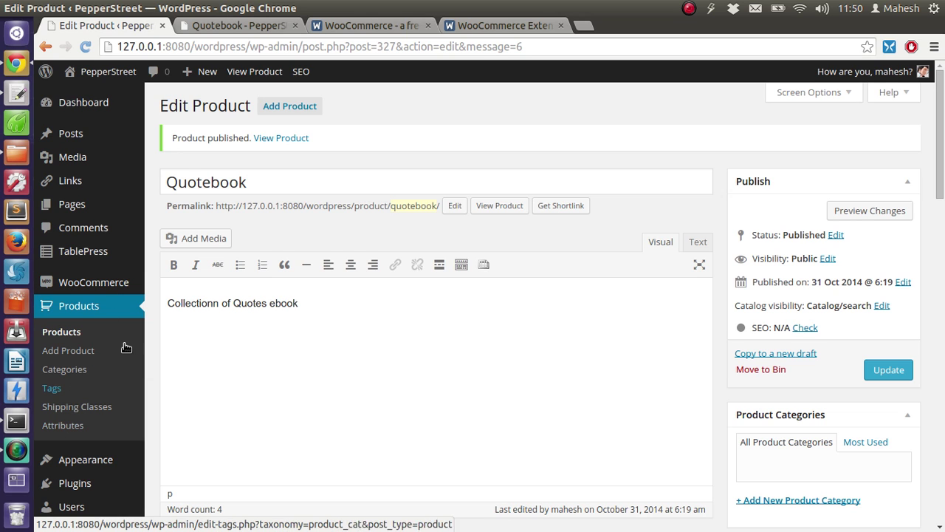
scroll(534, 328, down, 5)
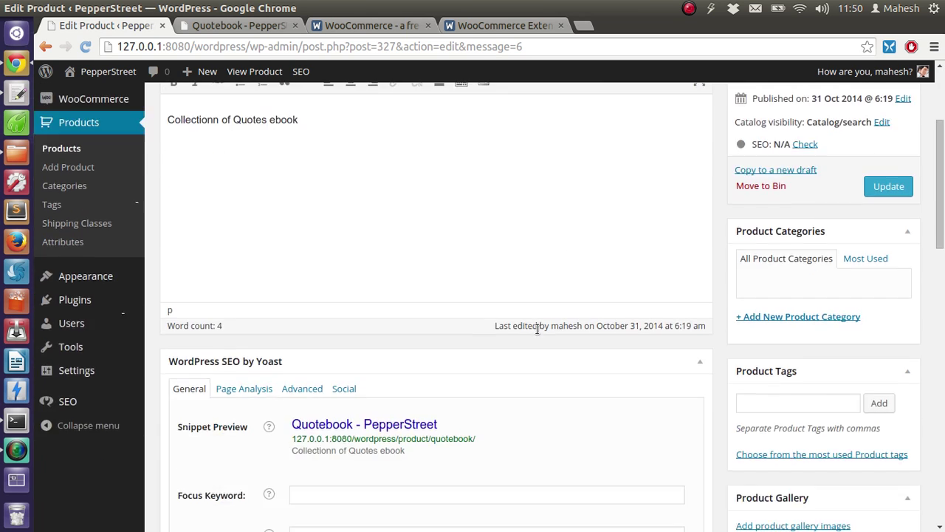
click(248, 25)
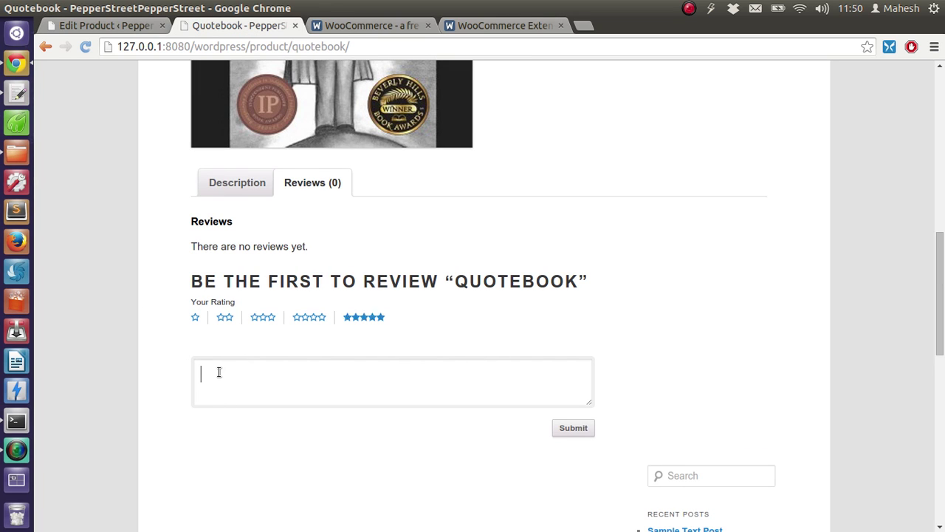
click(112, 27)
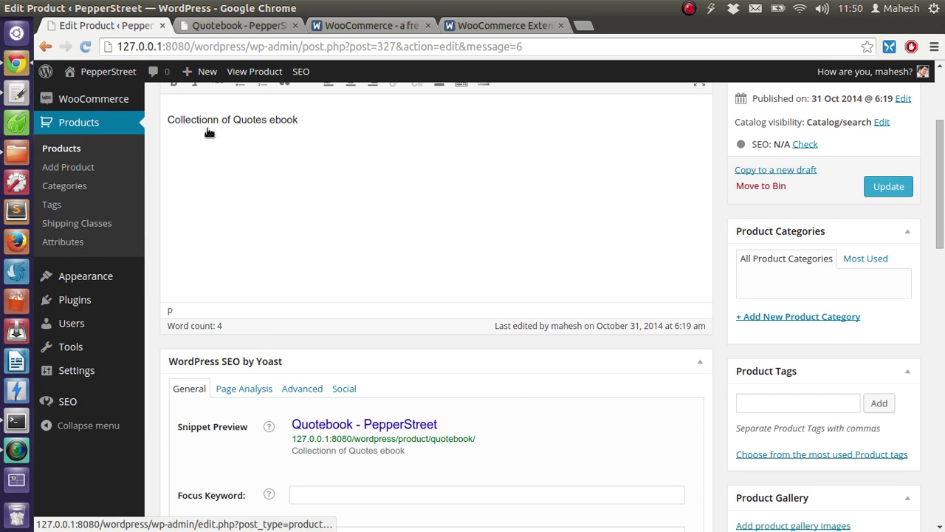
Go back to the live Quotebook page and examine the title area, product image and review section
click(231, 27)
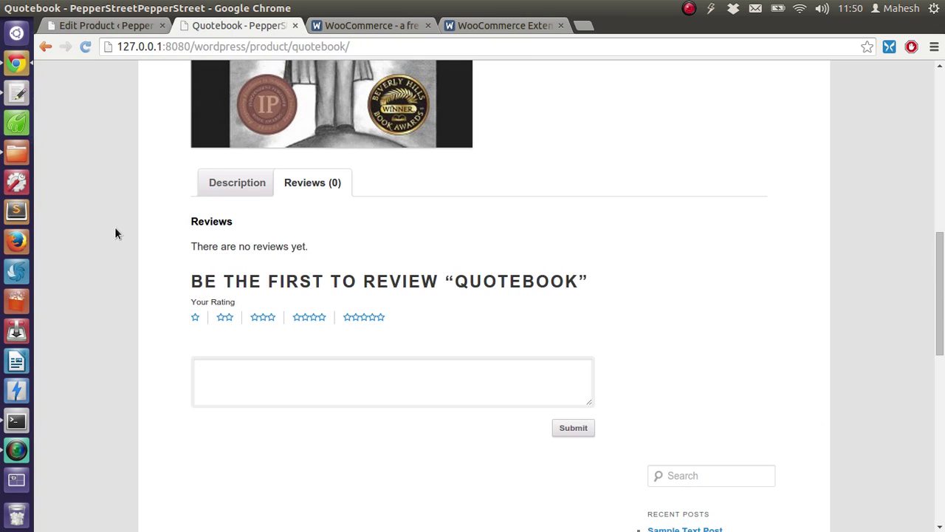
scroll(115, 234, up, 5)
scroll(115, 227, up, 2)
scroll(115, 227, down, 4)
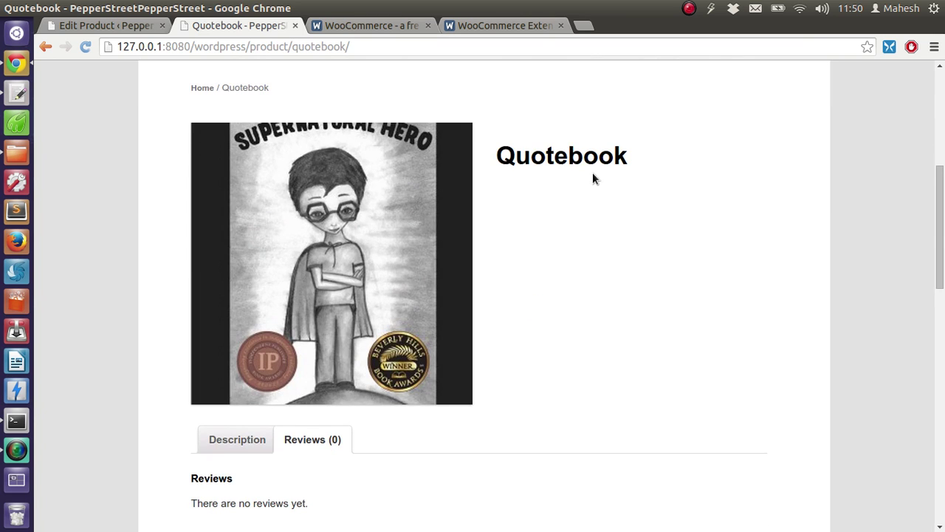
double_click(640, 162)
click(739, 281)
scroll(597, 350, down, 1)
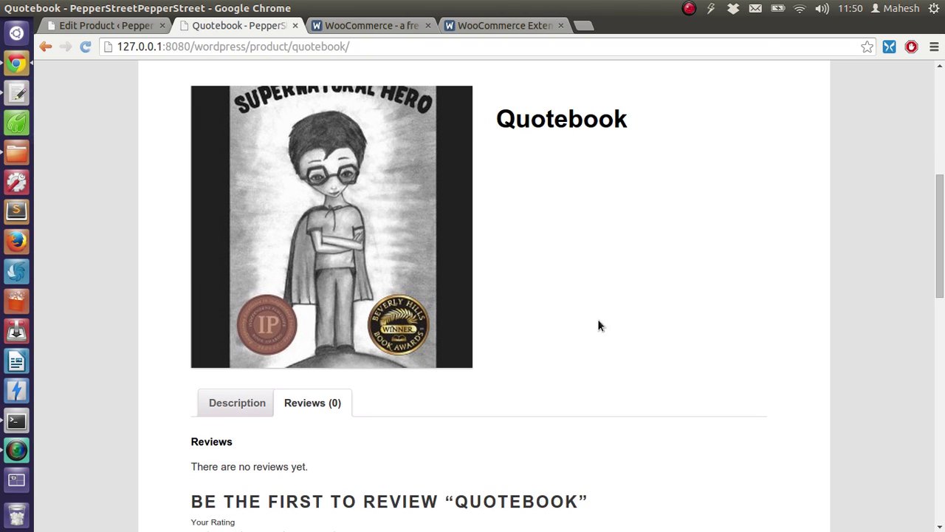
scroll(392, 298, down, 3)
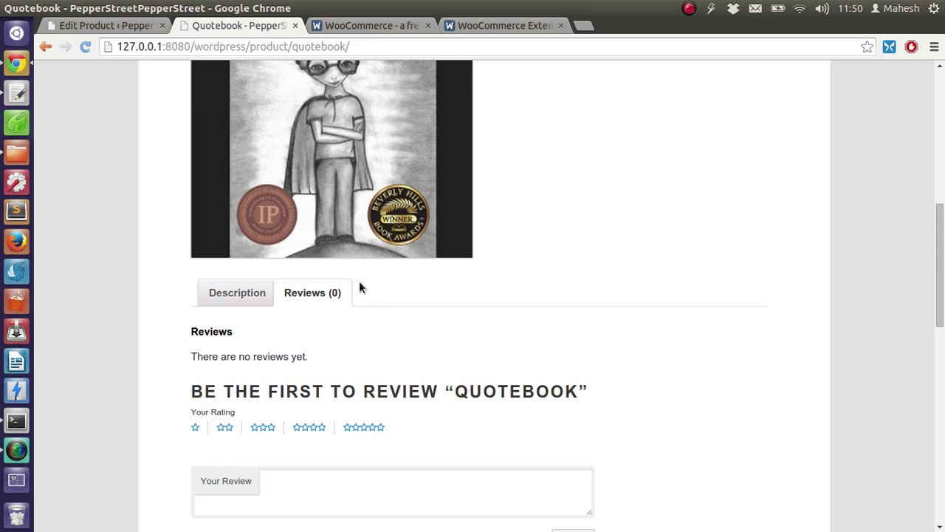
scroll(527, 167, up, 5)
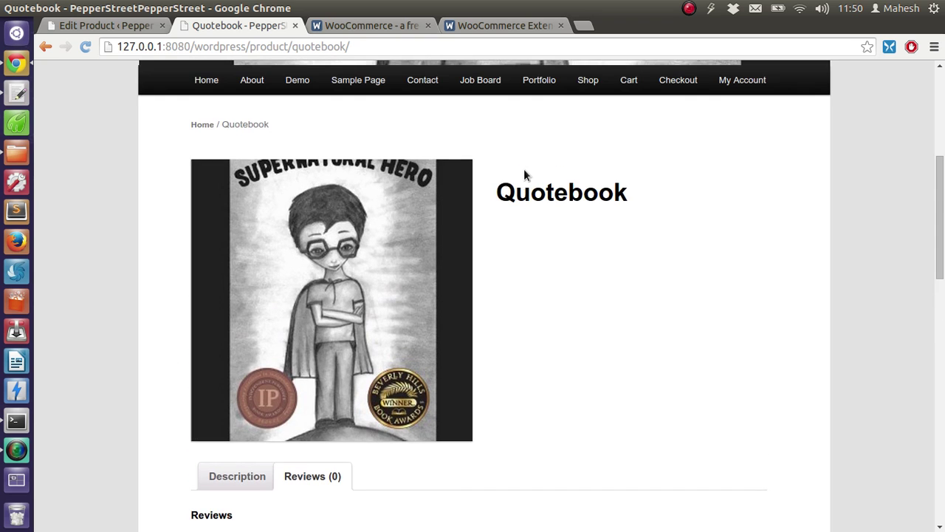
double_click(625, 191)
click(672, 203)
scroll(681, 183, down, 5)
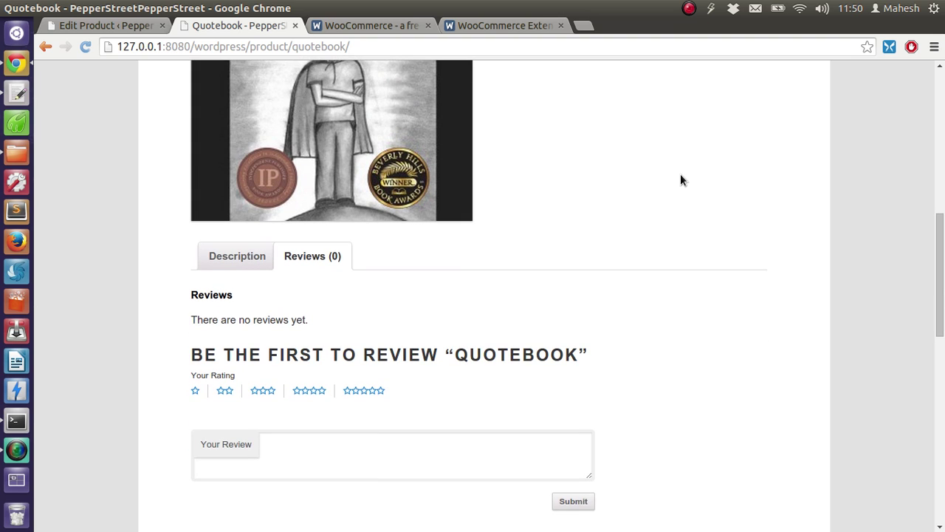
scroll(532, 205, down, 2)
Show the Quotebook description again and look over the whole product page from header to description
click(243, 185)
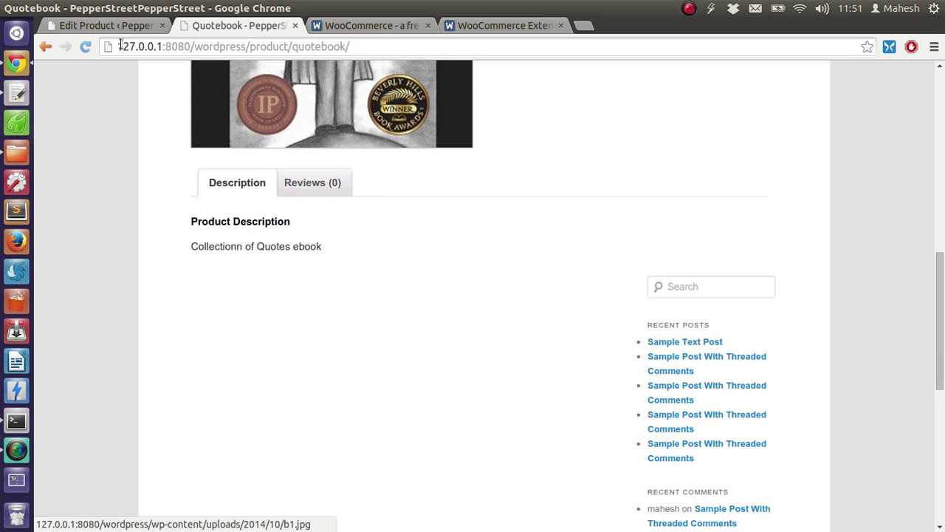
scroll(156, 221, up, 6)
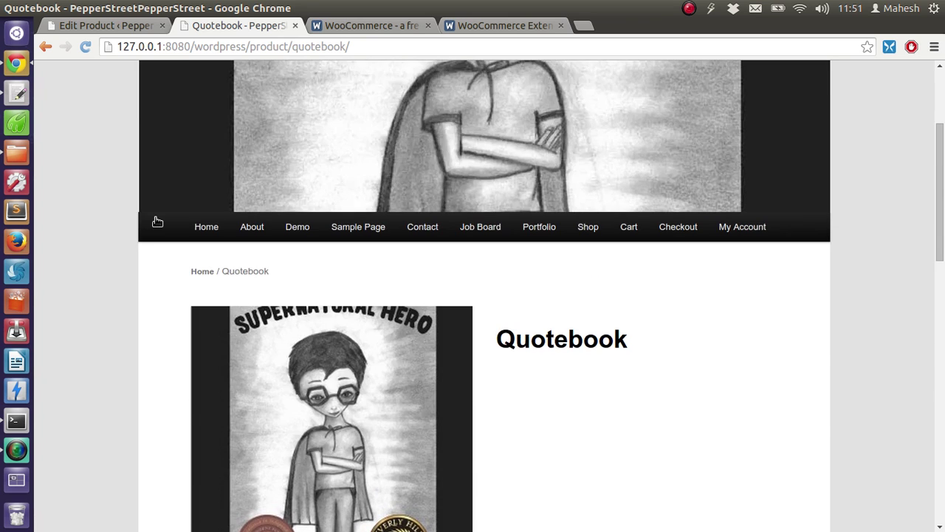
scroll(157, 222, up, 3)
scroll(157, 222, down, 4)
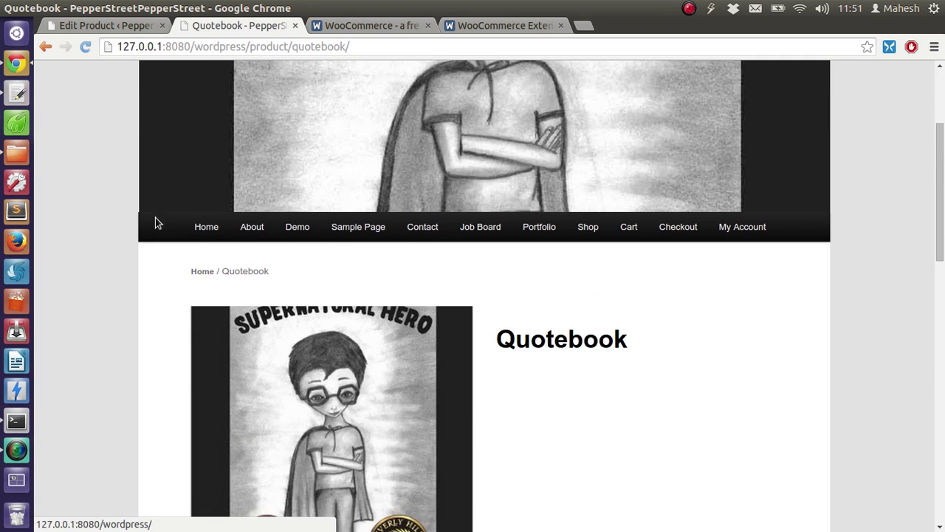
scroll(158, 221, down, 3)
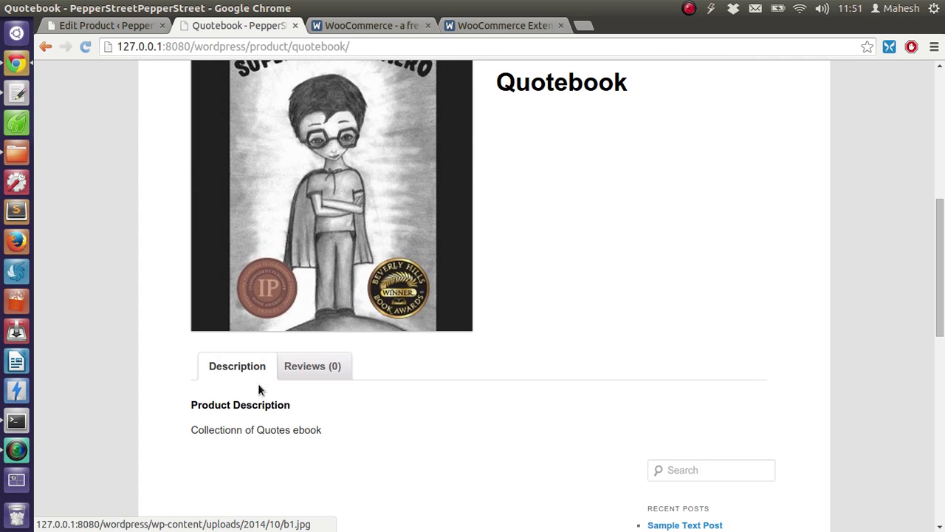
scroll(170, 288, down, 1)
scroll(386, 202, down, 2)
scroll(443, 196, up, 9)
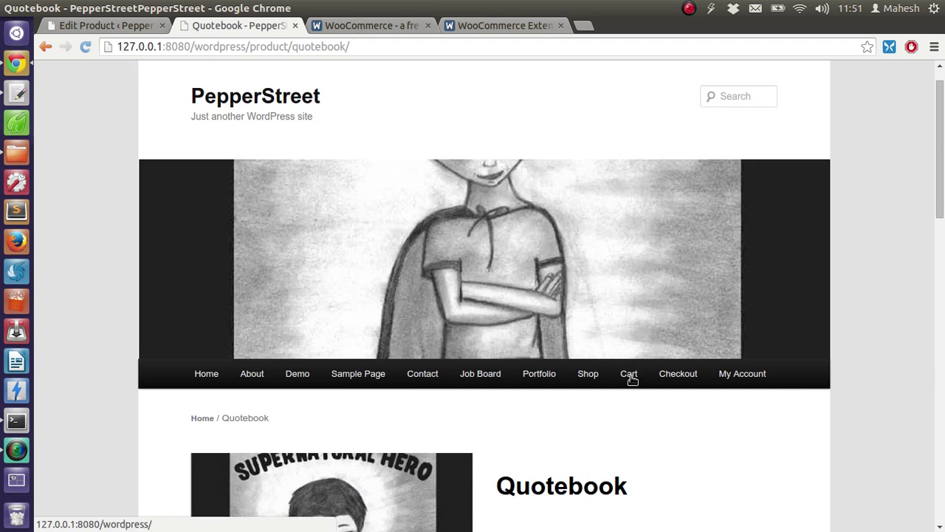
Open the store's Cart page to check its contents, and return to the shop to inspect the Quotebook listing
click(630, 376)
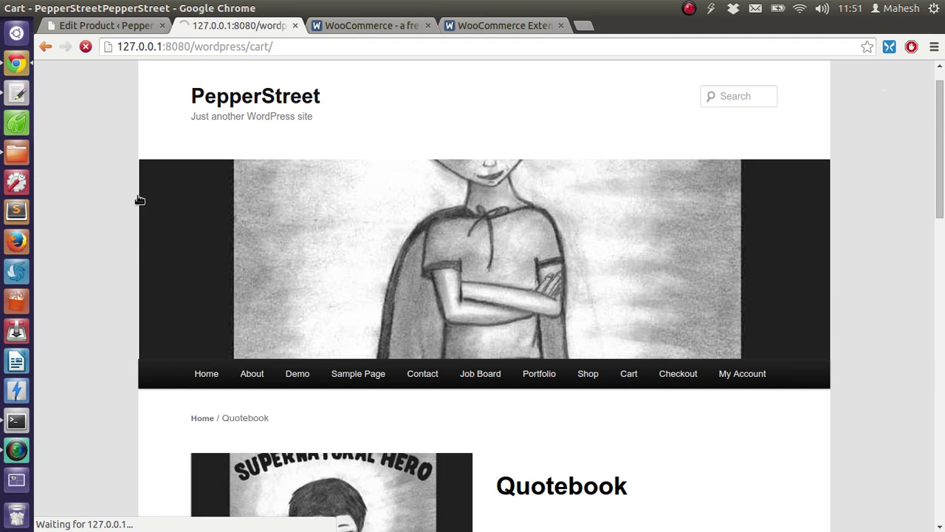
scroll(123, 200, down, 5)
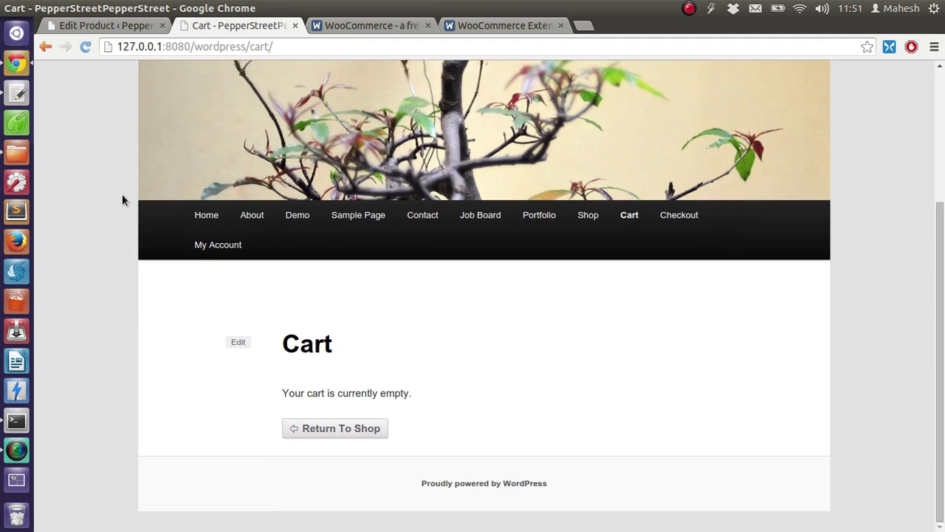
click(330, 432)
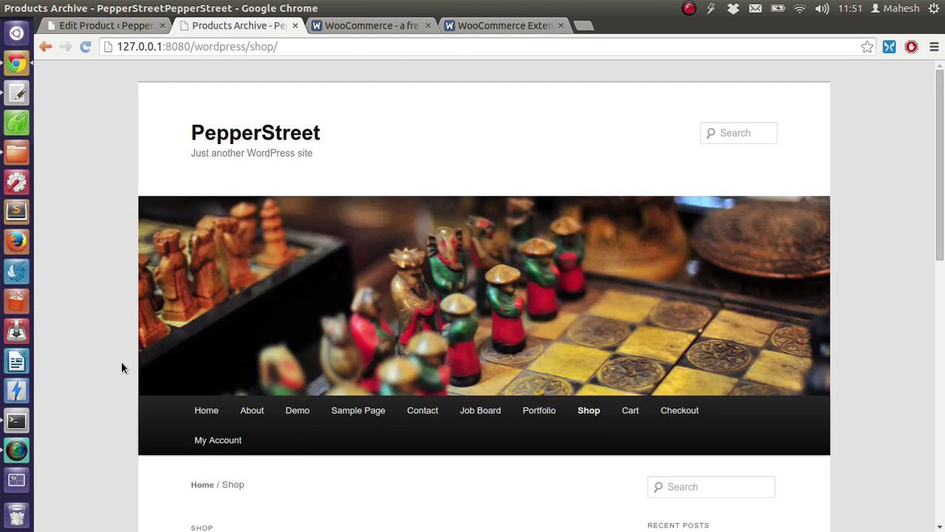
scroll(124, 362, down, 5)
scroll(124, 359, down, 5)
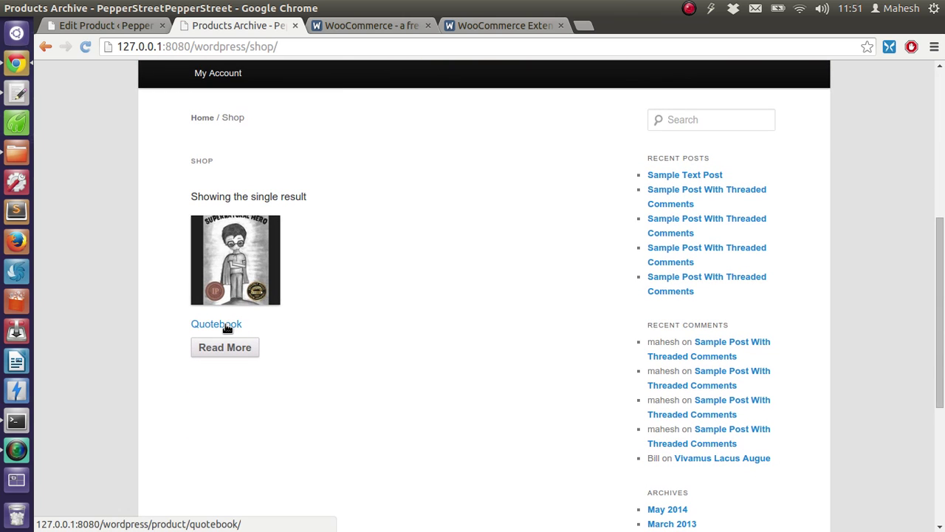
Close the live shop page and return to the beginning of the Quotebook edit page
click(118, 26)
click(295, 25)
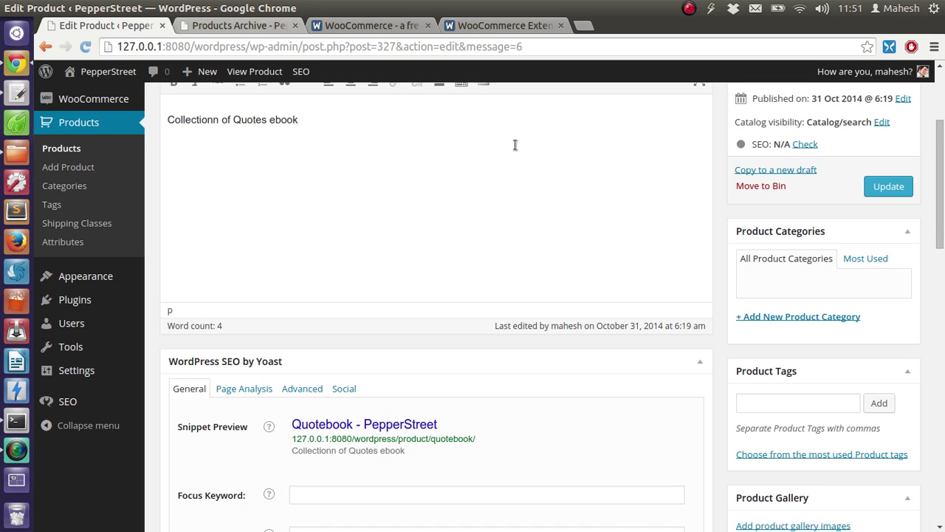
scroll(514, 149, up, 5)
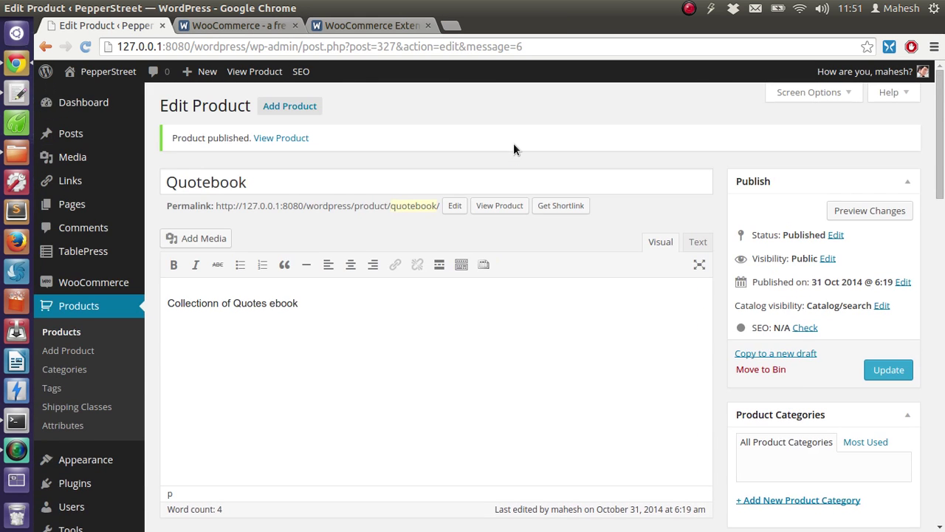